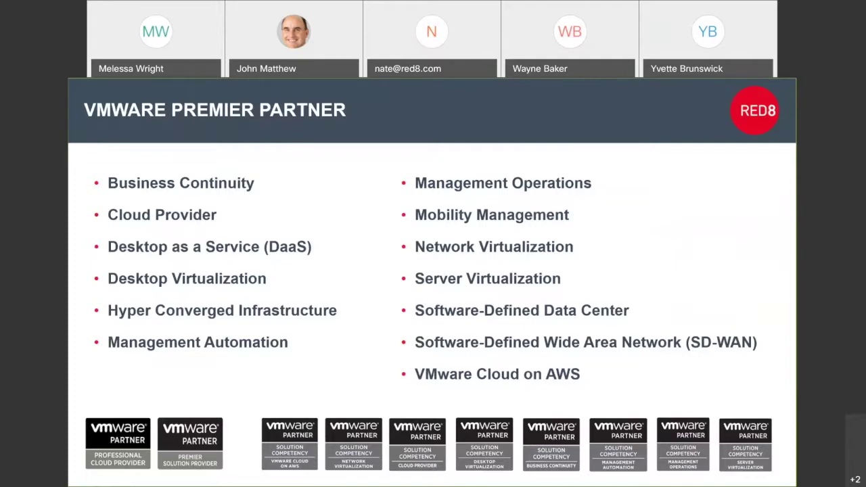
Advance the presentation past the VMC on AWS Demo Environment slide to the VMC demo slide, and leave the slideshow
key("Right")
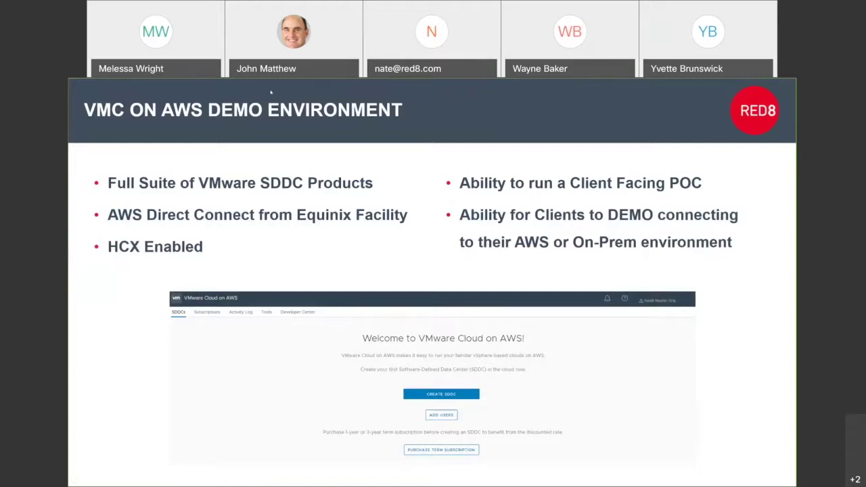
key("Right")
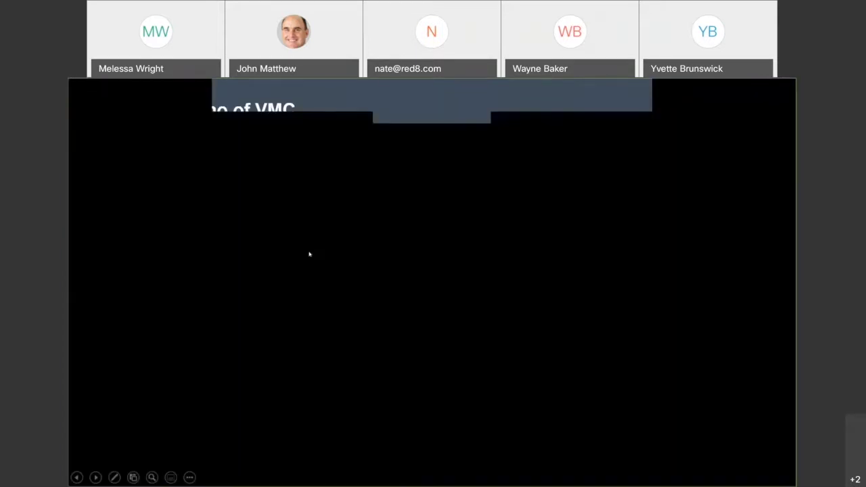
key("Right")
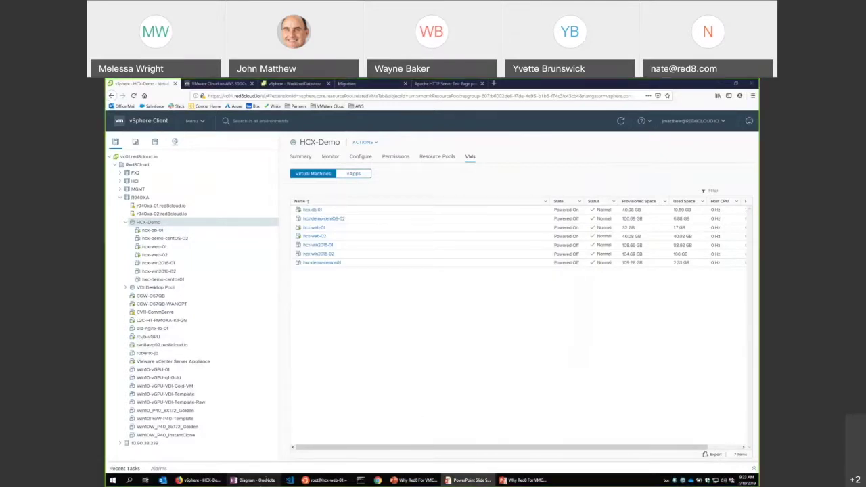
Switch to OneNote to present the Diagram page with the ribbon auto-hidden, and minimize the window
left_click(255, 479)
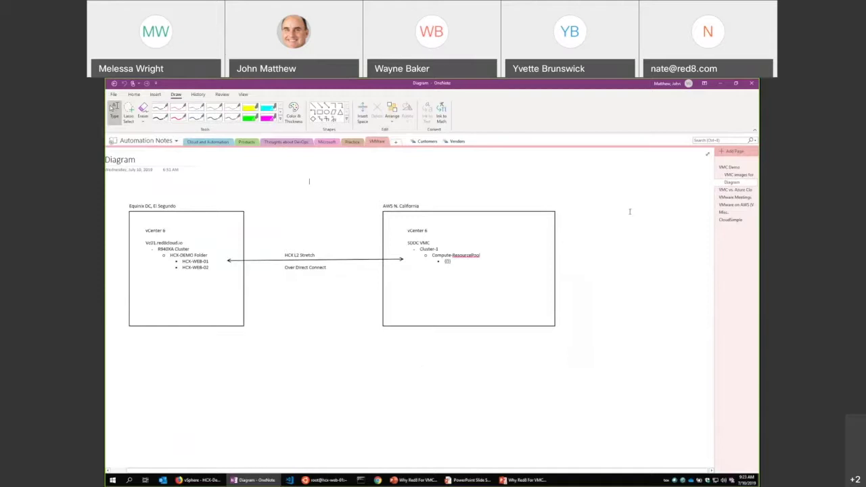
left_click(704, 84)
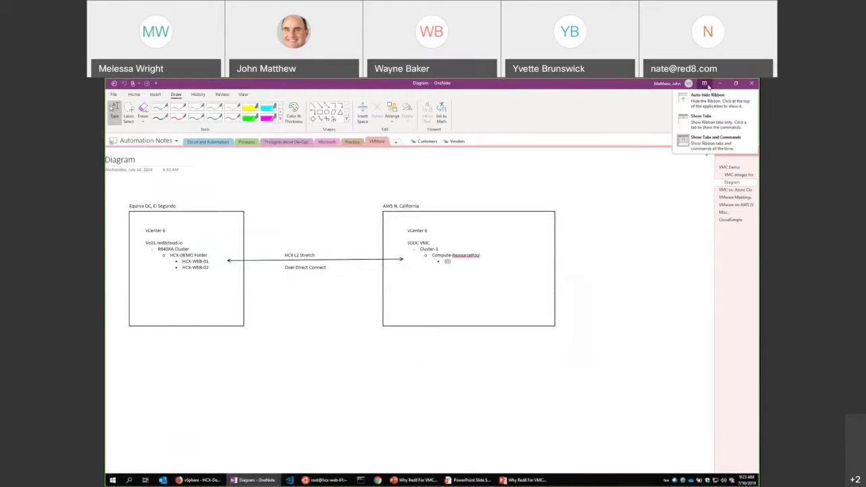
left_click(707, 98)
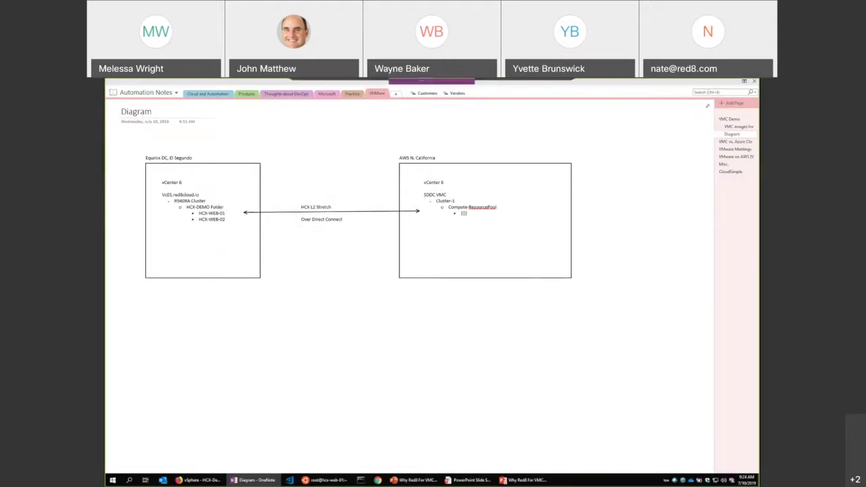
left_click(711, 83)
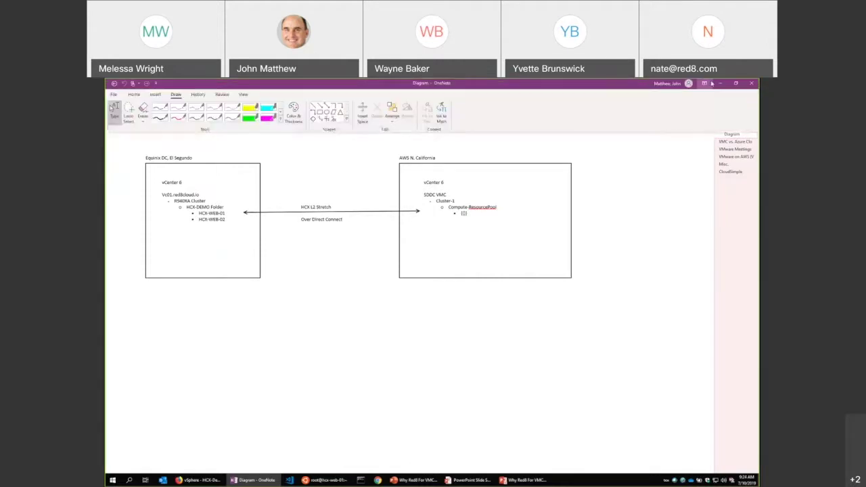
left_click(722, 83)
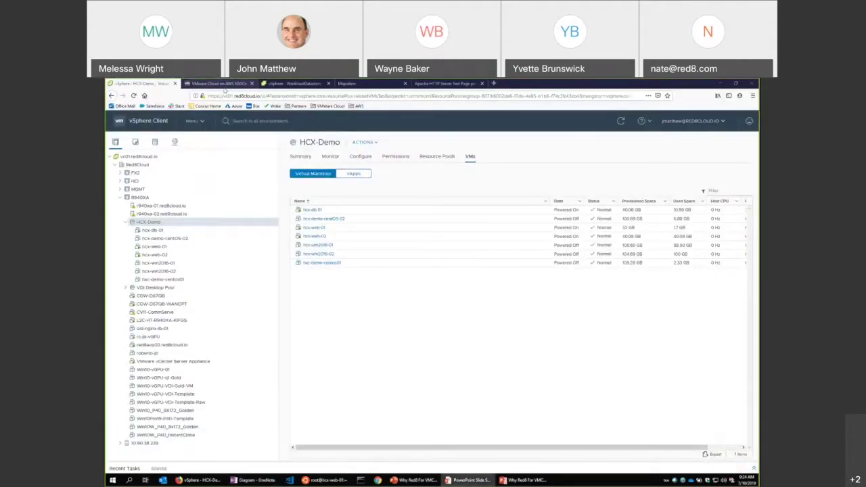
In the on-premises vSphere Client, review the R940XA cluster's summary and the virtual machines in the HCX-Demo pool
left_click(140, 85)
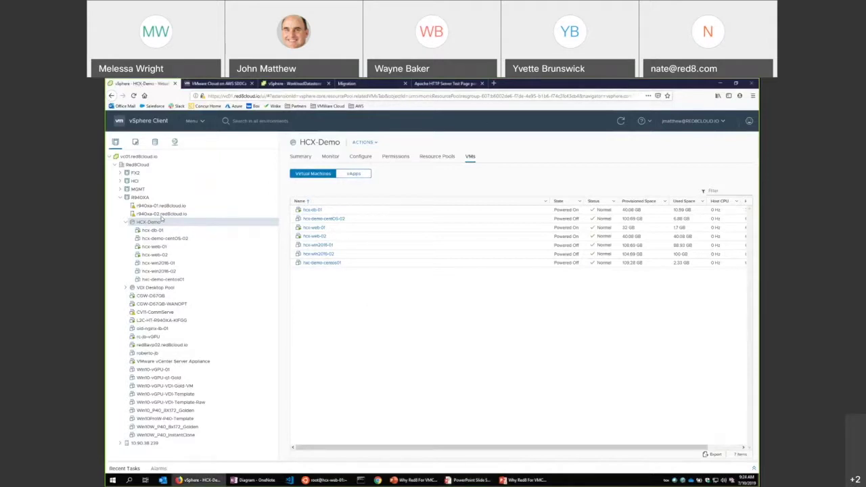
left_click(119, 199)
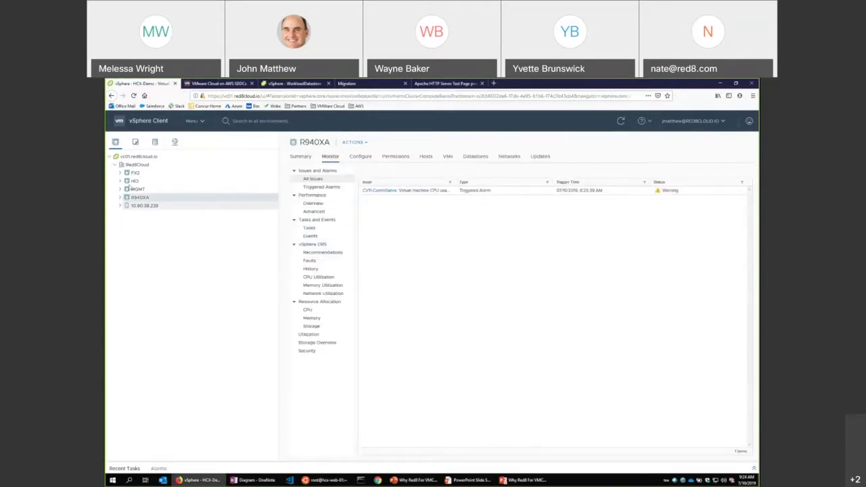
left_click(120, 197)
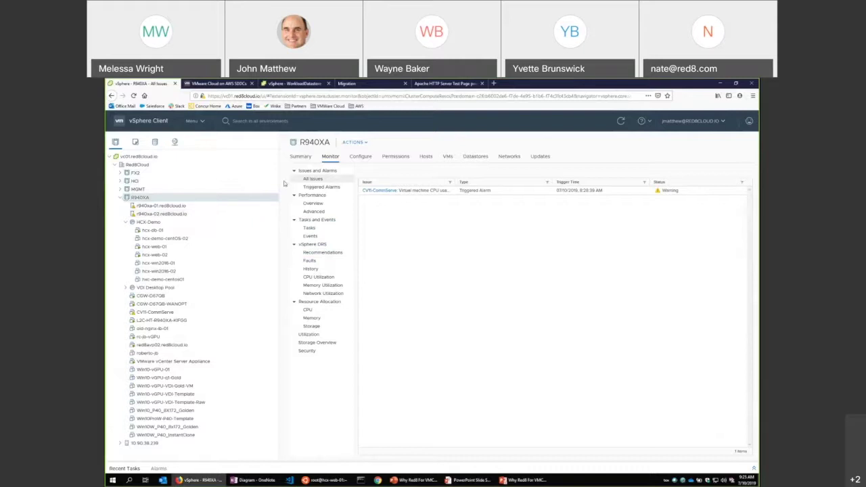
left_click(296, 157)
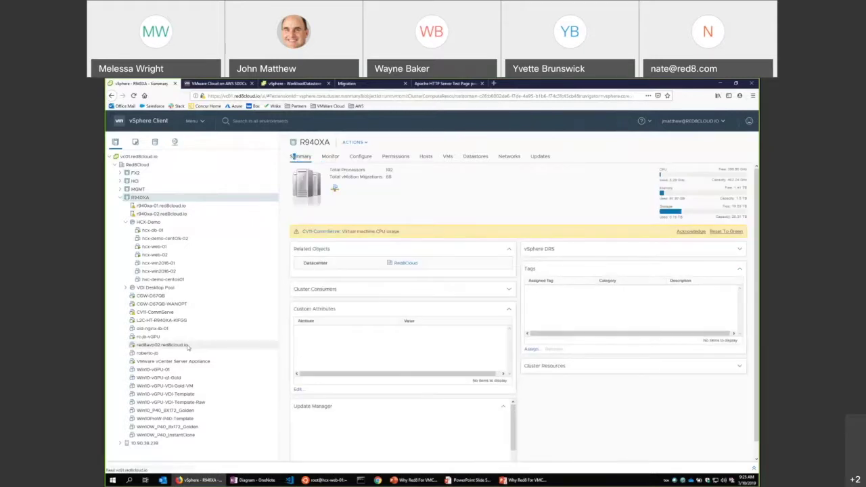
left_click(697, 232)
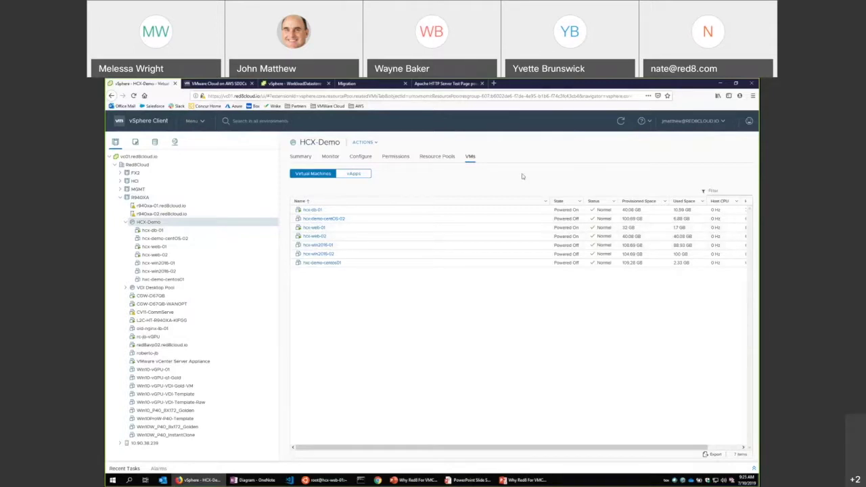
Open the Red8SDDC details in VMware Cloud on AWS and review its Direct Connect settings, add-ons and capacity summary
left_click(217, 84)
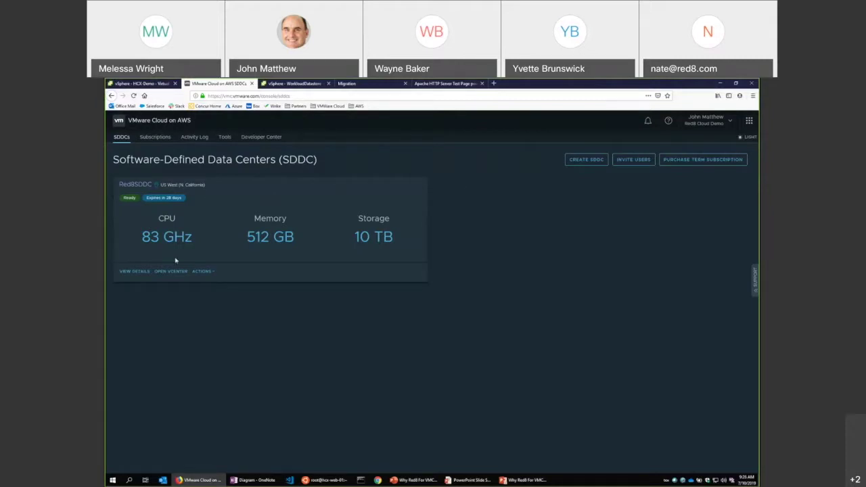
left_click(394, 273)
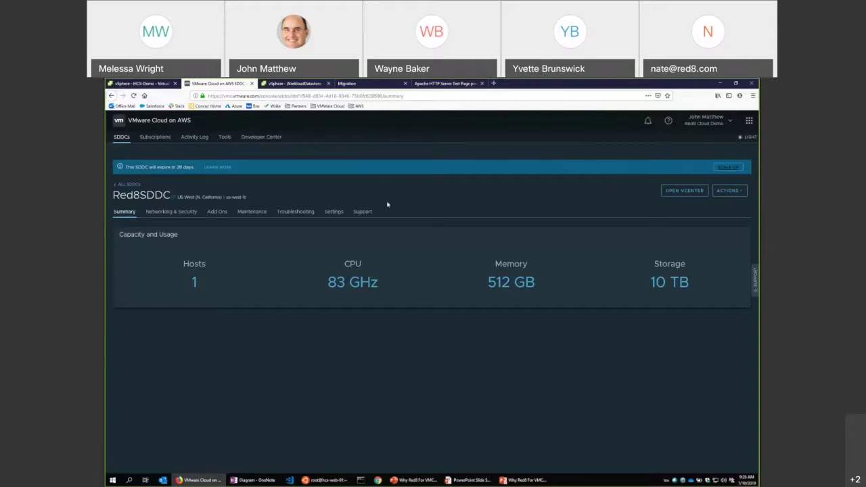
left_click(178, 214)
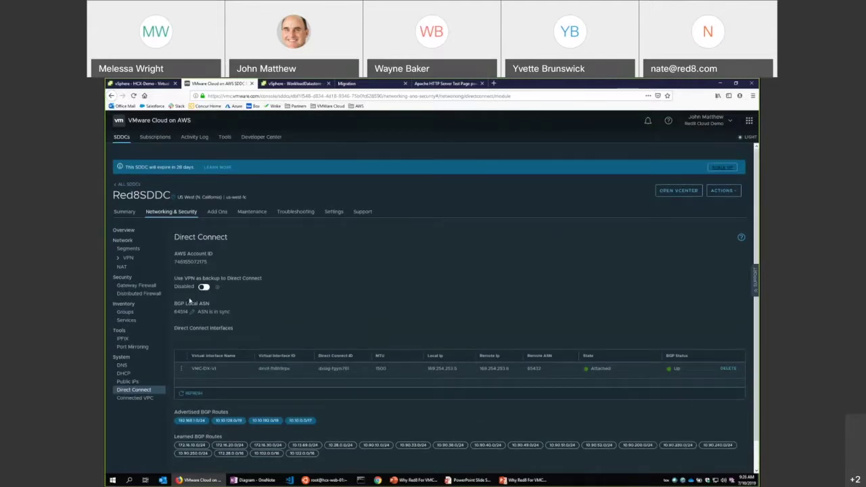
scroll(469, 341, "down", 1)
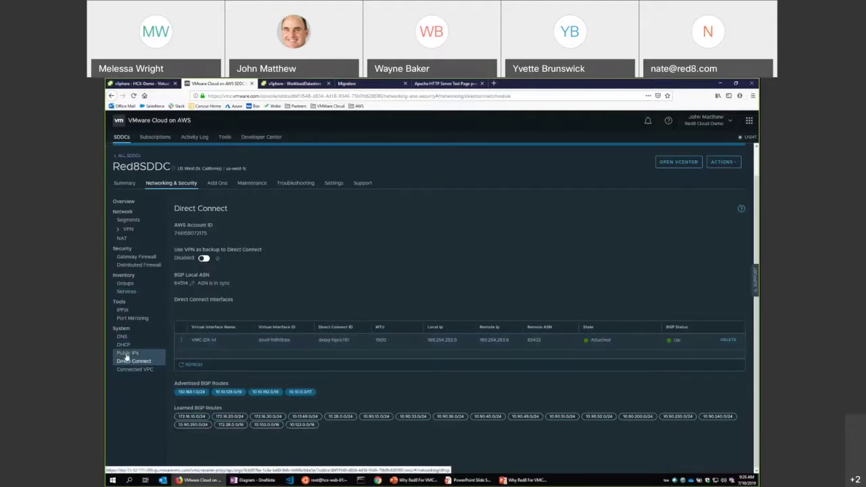
scroll(116, 298, "up", 1)
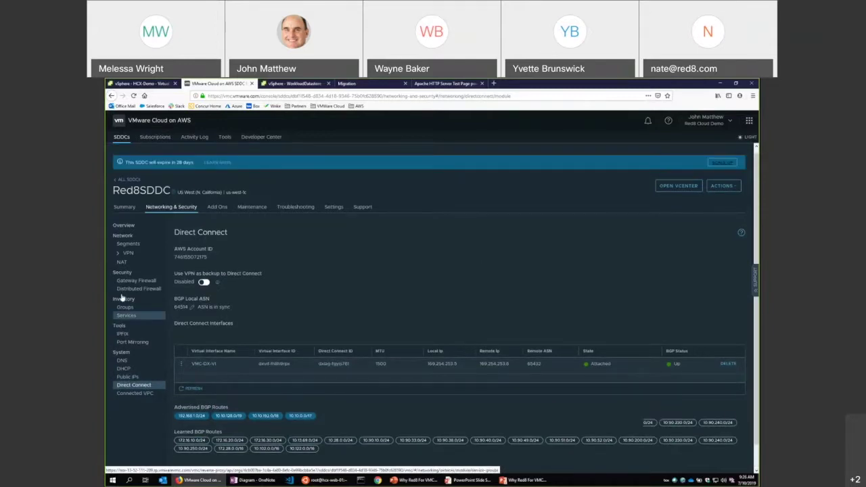
left_click(212, 215)
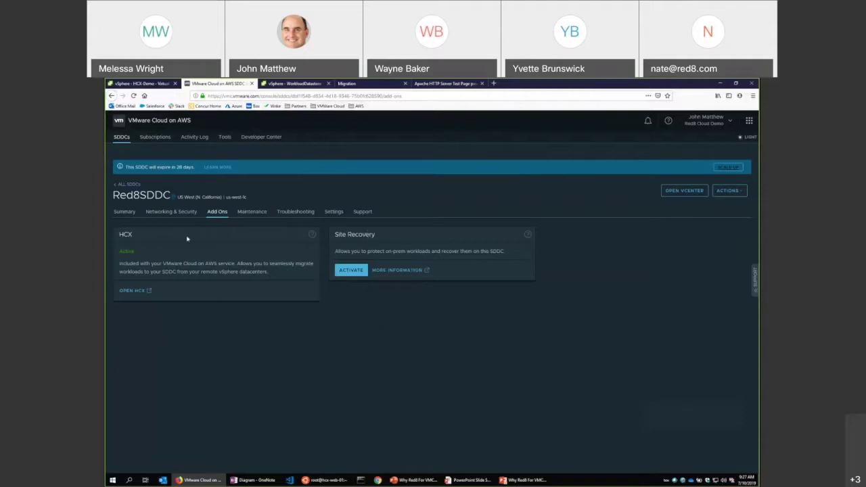
left_click(126, 212)
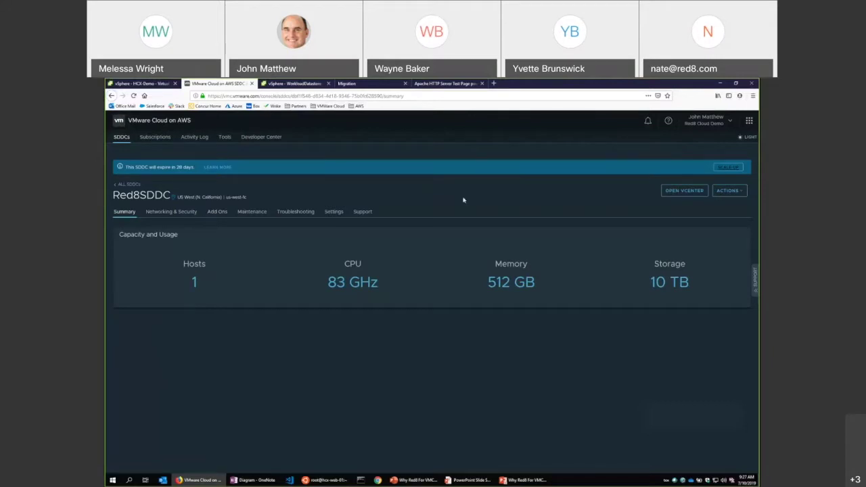
In the SDDC's vCenter, examine the Cluster-1 summary and the hardware model of host 10.10.32.4
left_click(291, 84)
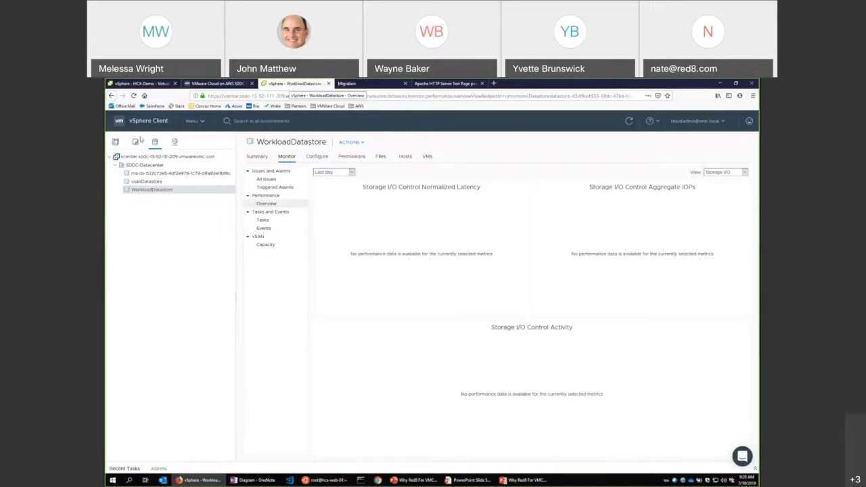
left_click(118, 142)
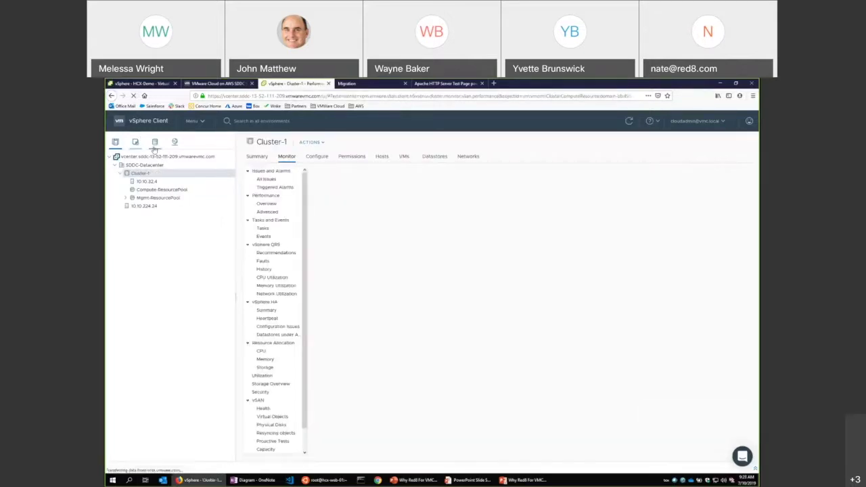
left_click(258, 157)
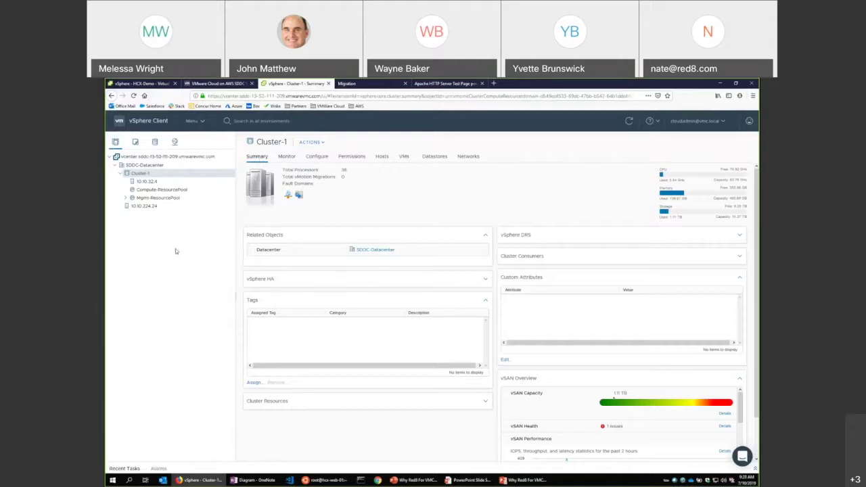
left_click(151, 182)
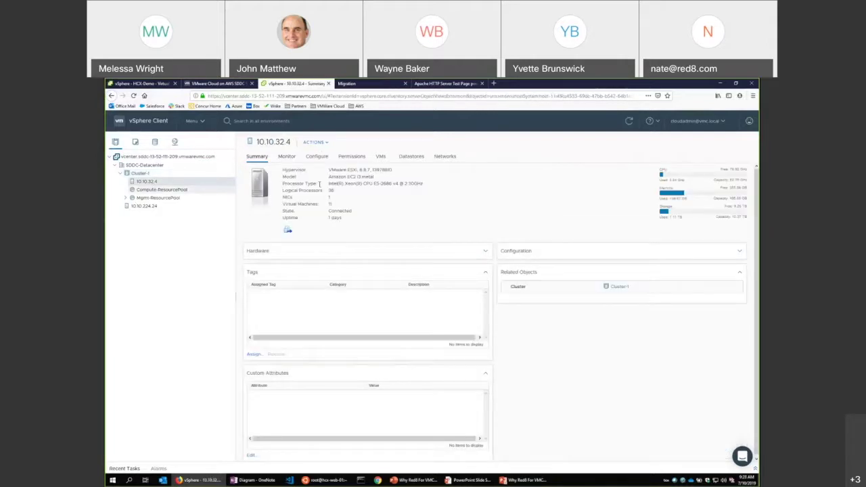
left_click_drag(332, 178, 378, 176)
left_click(387, 182)
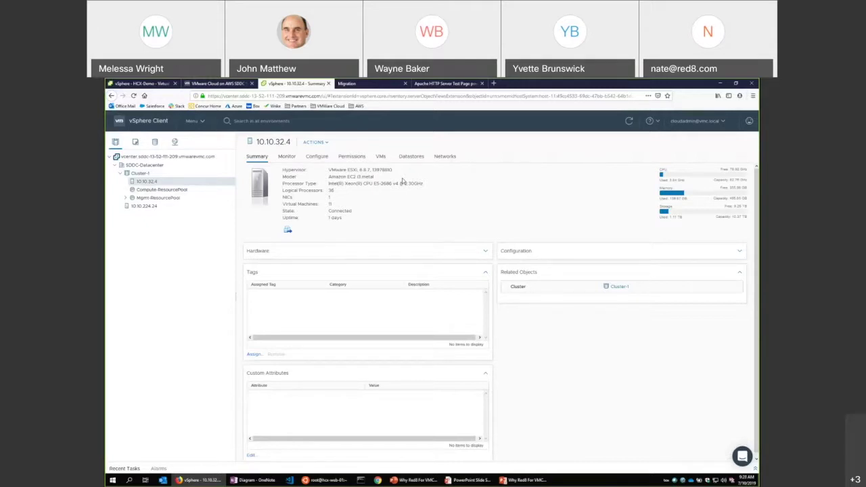
left_click_drag(375, 177, 335, 180)
Inspect Compute-ResourcePool and the virtual machines in Mgmt-ResourcePool, and view the HCX migration history
left_click(155, 190)
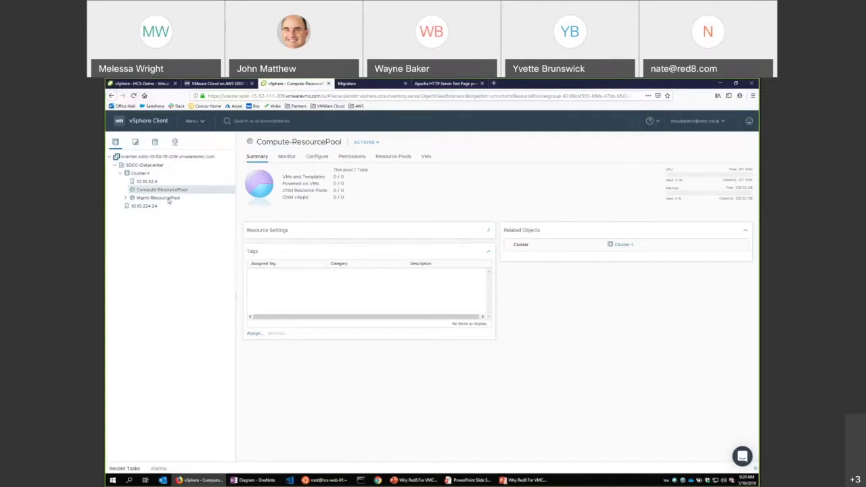
left_click(139, 198)
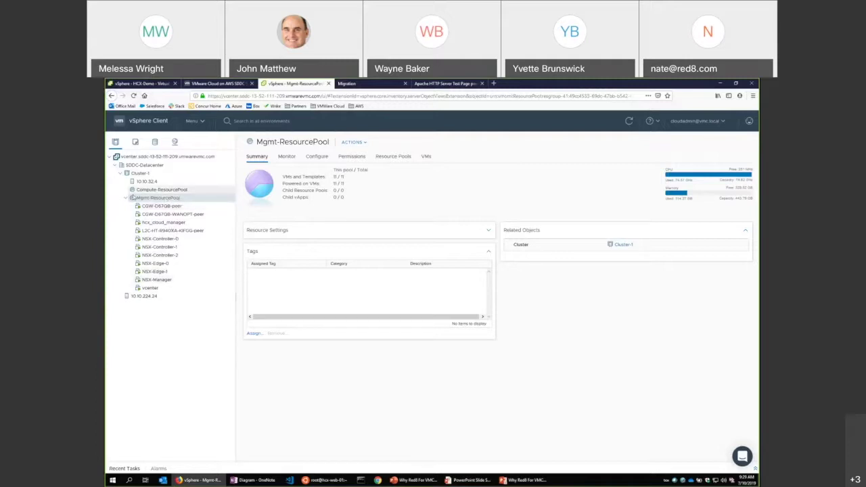
left_click(125, 198)
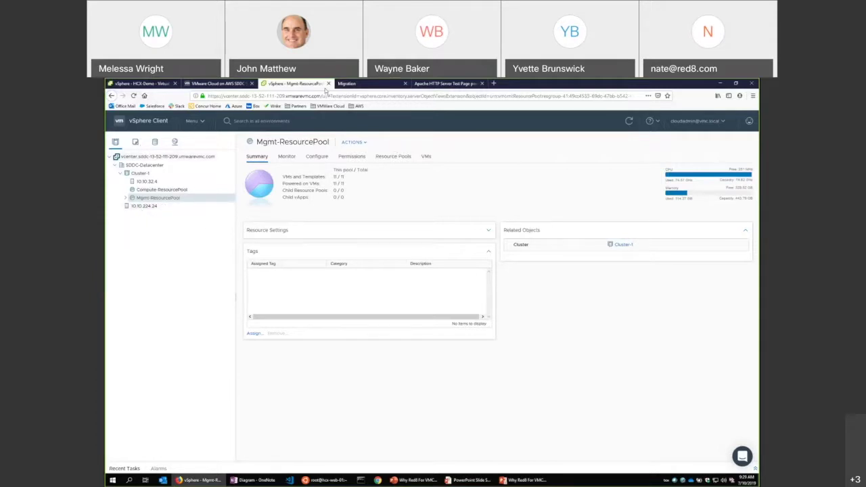
left_click(363, 86)
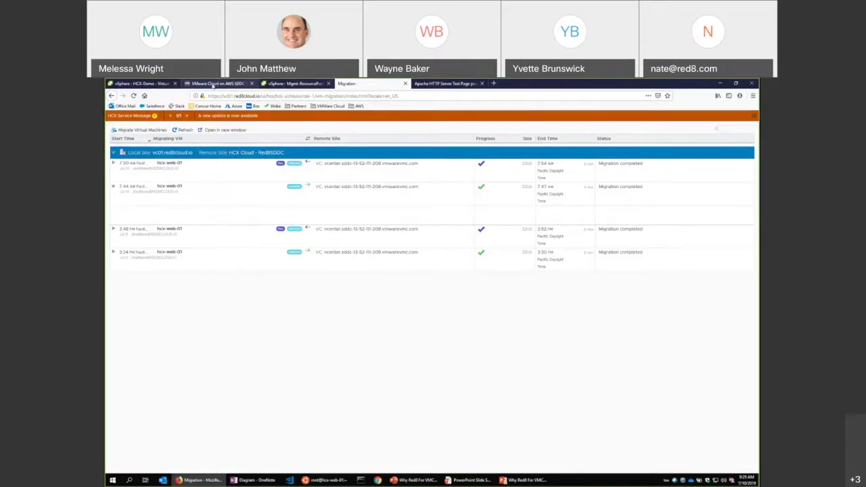
left_click(298, 84)
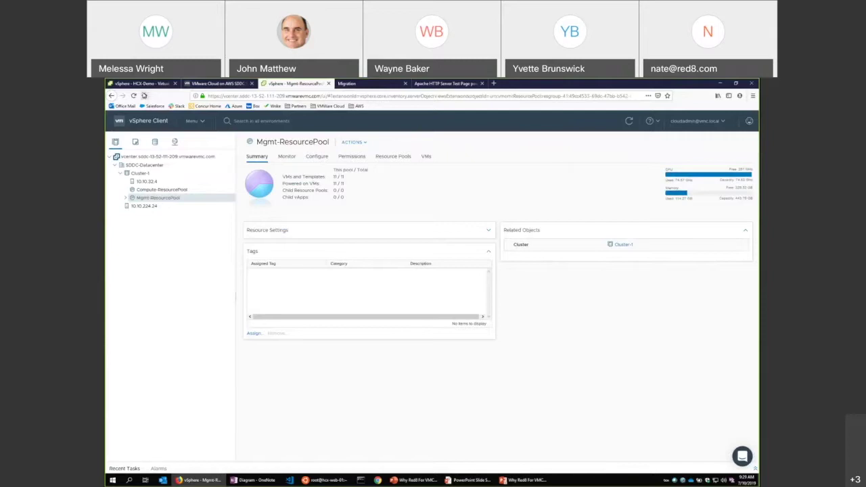
Select hcx-web-01 in the on-premises HCX-Demo VM list and place its root terminal window below the web server entries
left_click(142, 83)
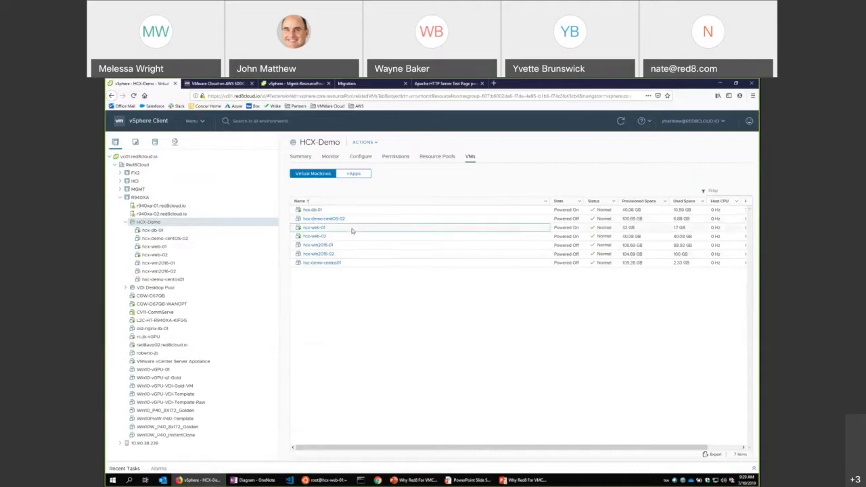
left_click(351, 231)
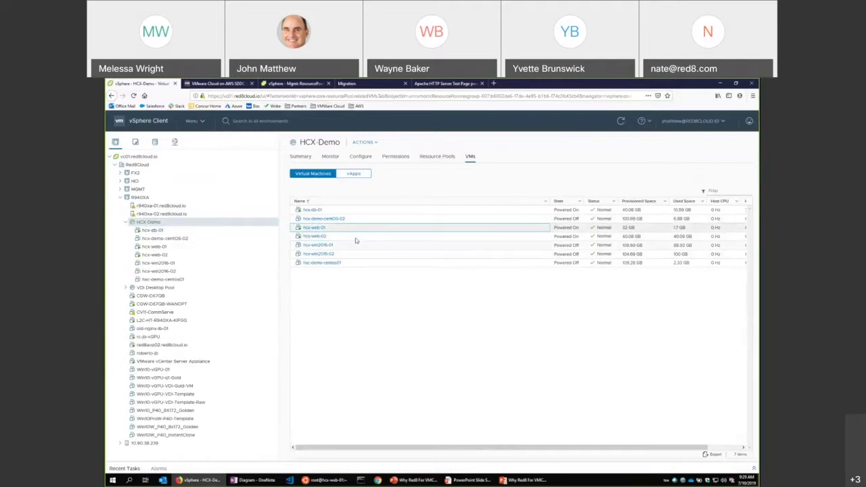
left_click(355, 233)
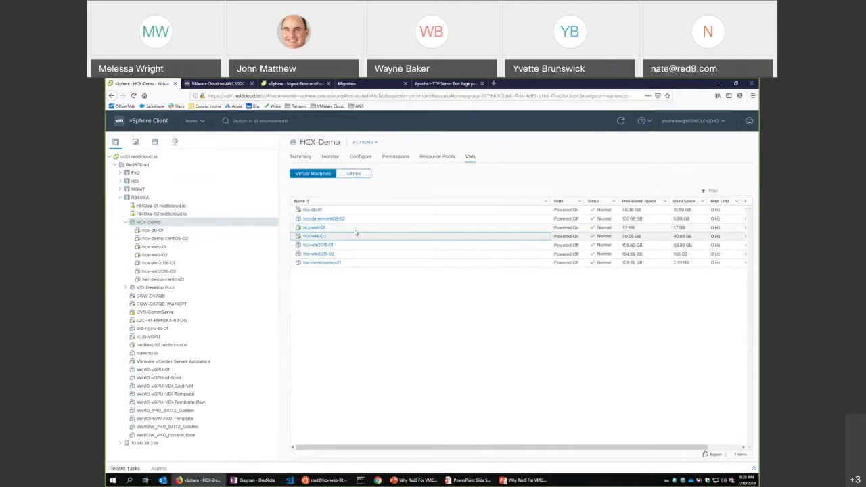
left_click(324, 479)
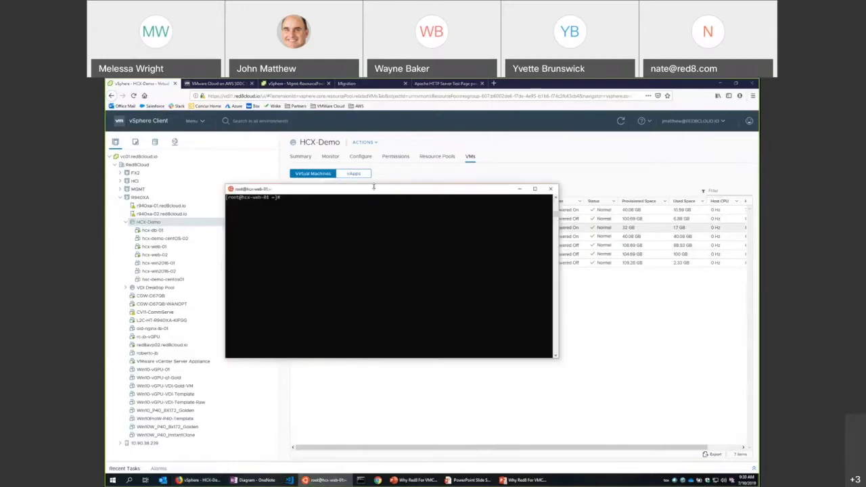
left_click_drag(269, 188, 210, 270)
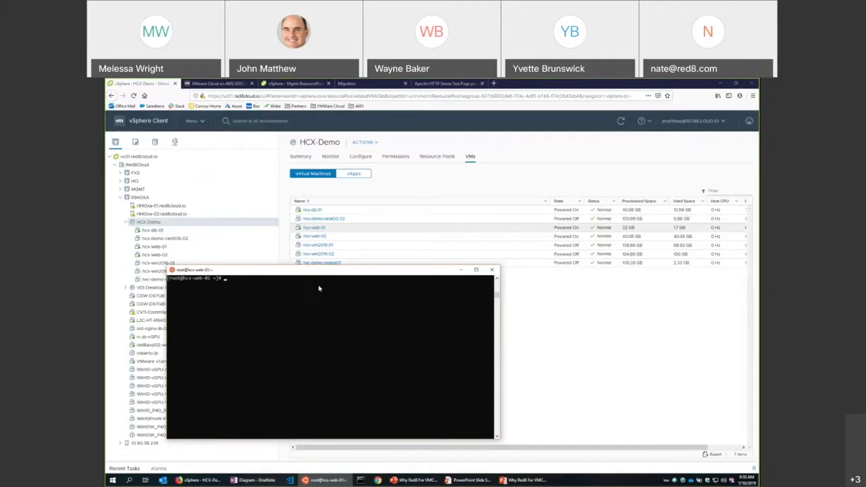
Run "ip a" in the hcx-web-01 terminal and highlight the IPv4 address of interface ens192
type("ip a")
key("Return")
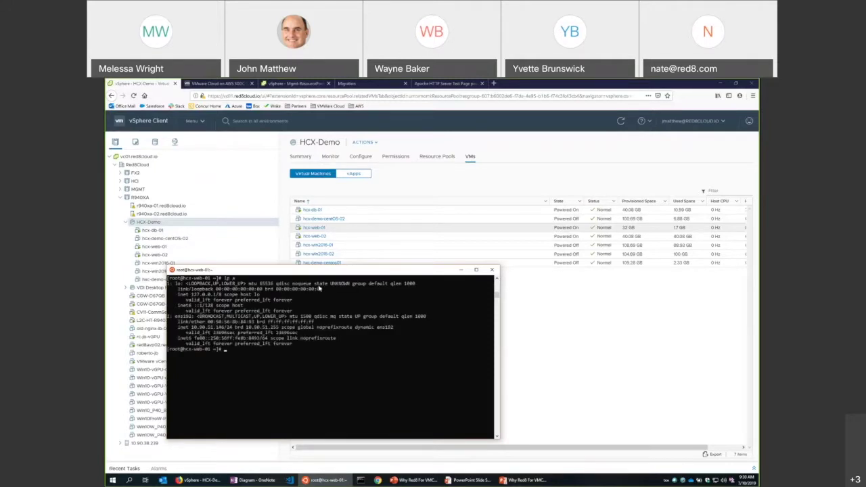
left_click(211, 328)
double_click(211, 328)
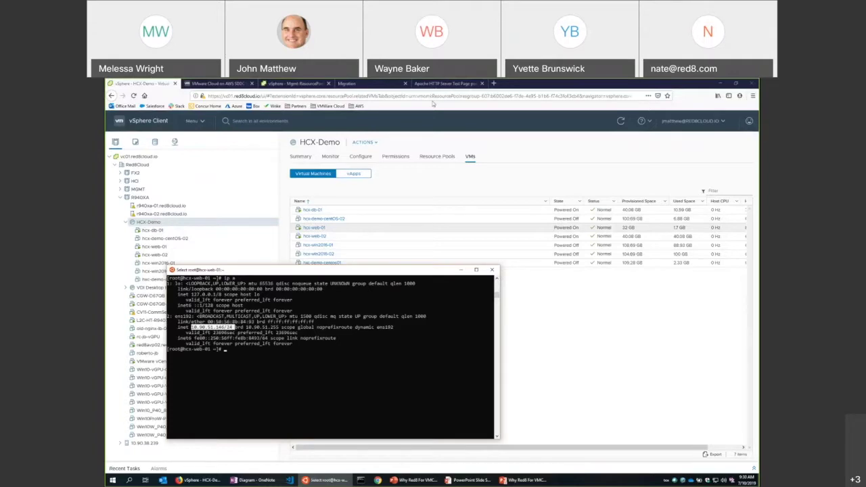
left_click(474, 85)
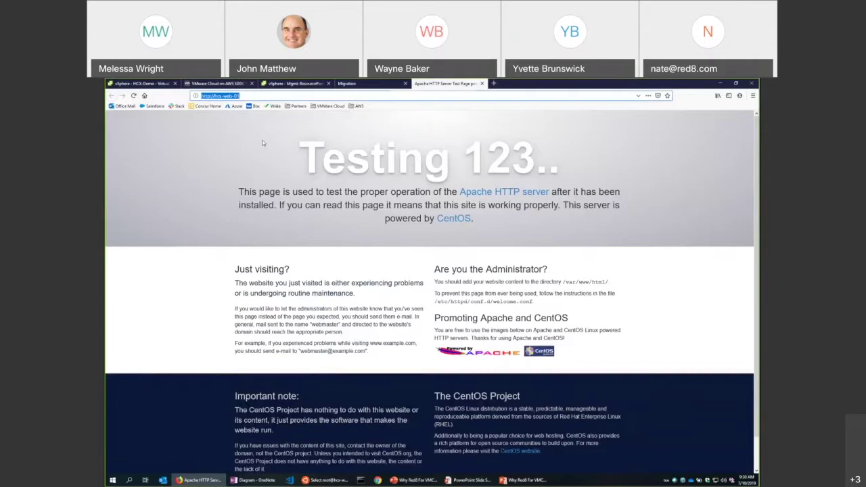
key("F5")
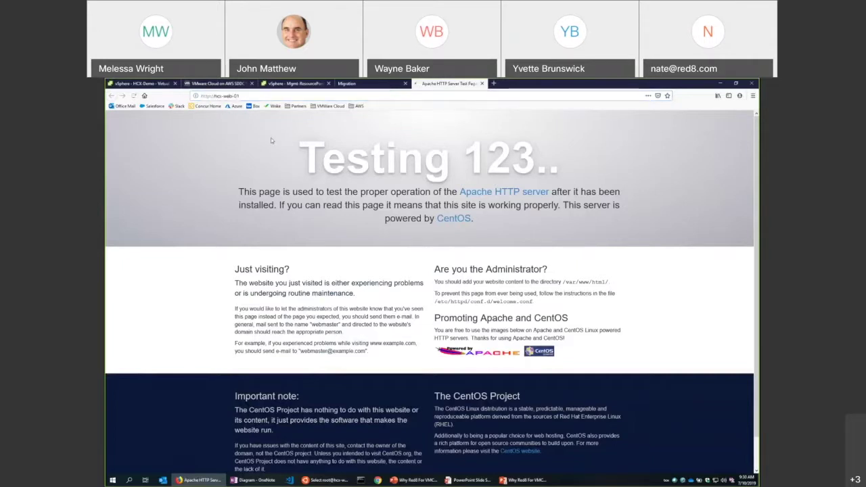
key("alt+Tab")
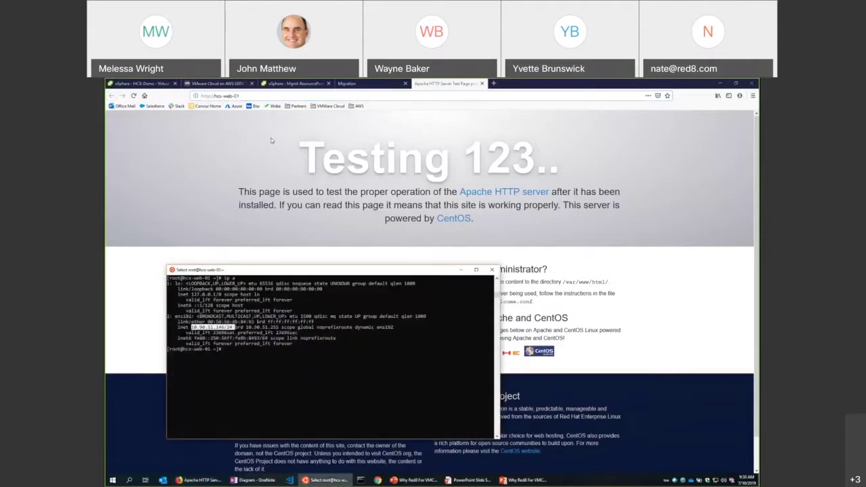
key("Return")
type("service h")
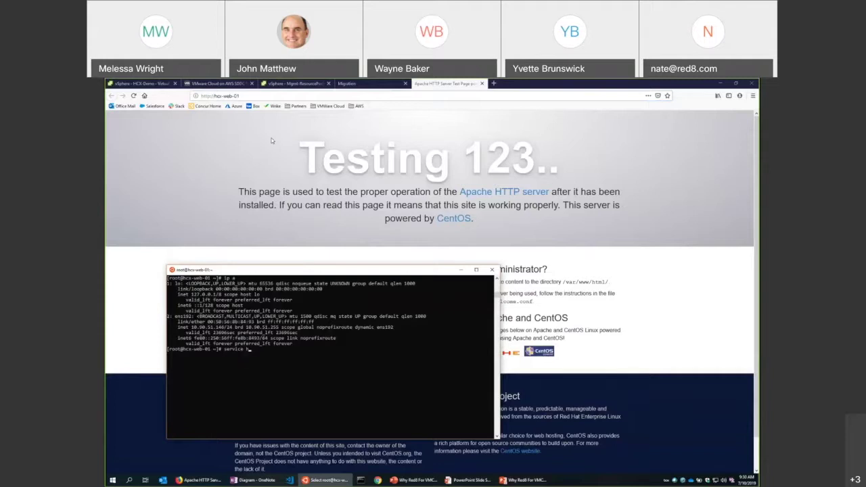
type("ttpd")
key("BackSpace")
type("stop")
key("Return")
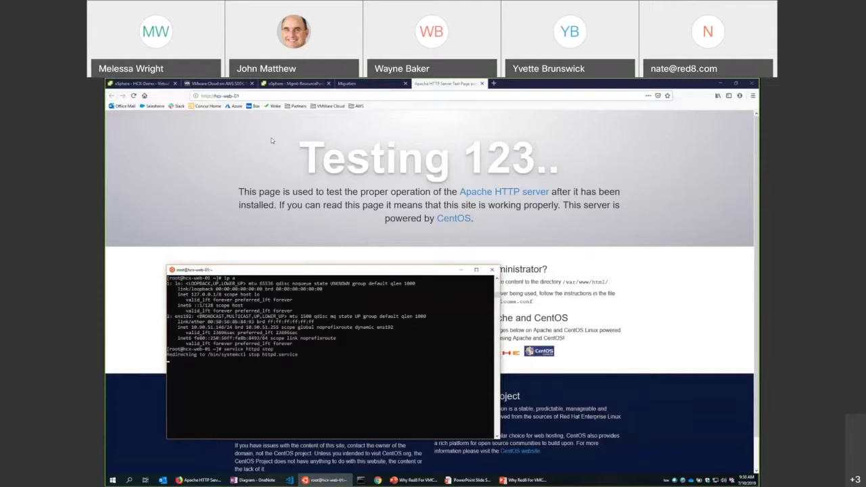
left_click(250, 191)
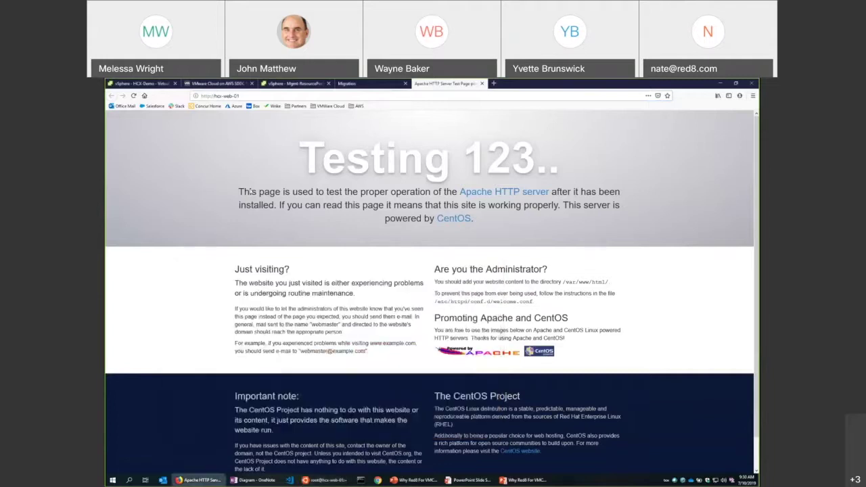
key("F5")
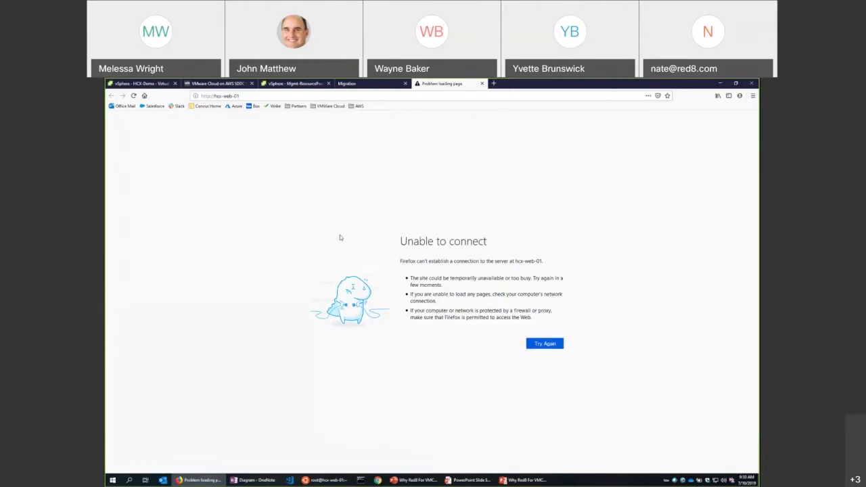
Restore the web server on hcx-web-01 with "service httpd start" and reload its Apache test page
key("alt+Tab")
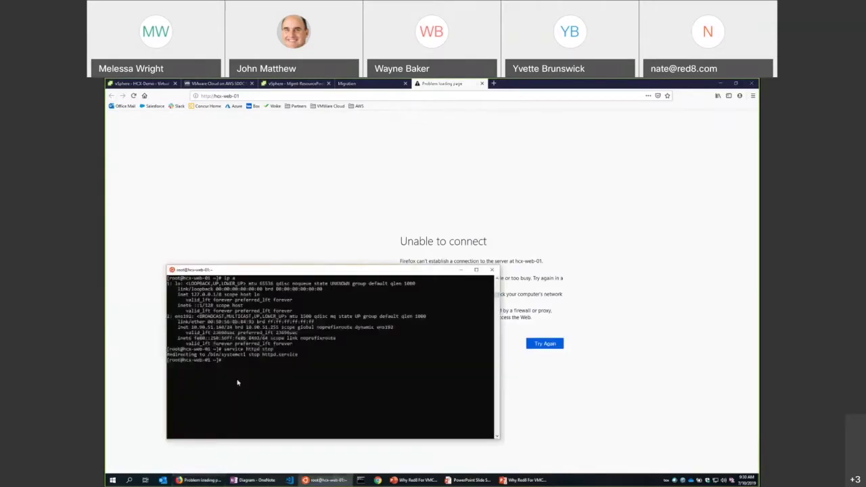
left_click(236, 382)
key("Up")
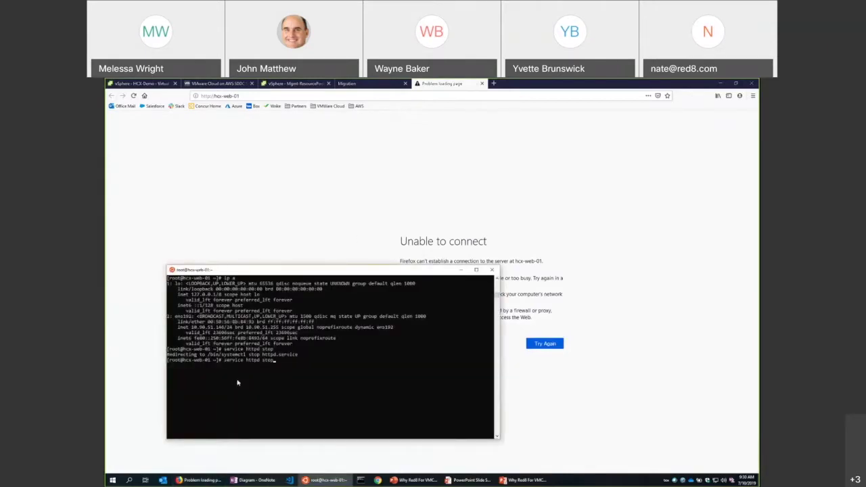
key("BackSpace")
type("art")
key("Return")
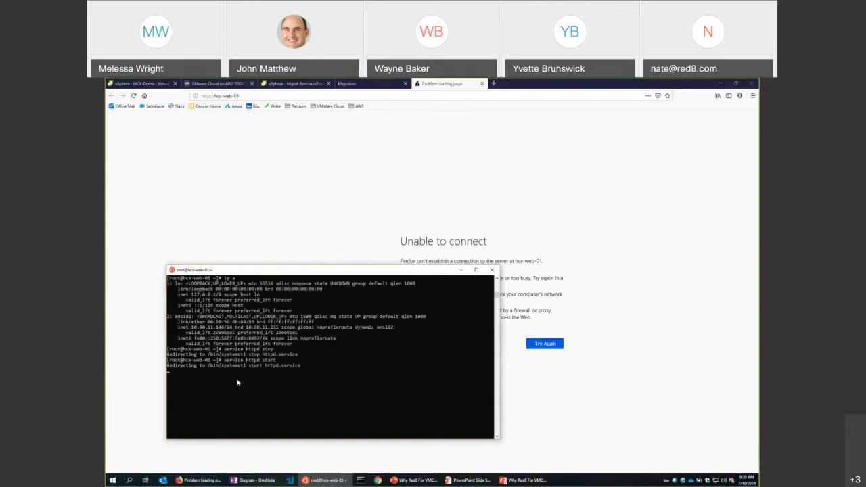
left_click(252, 232)
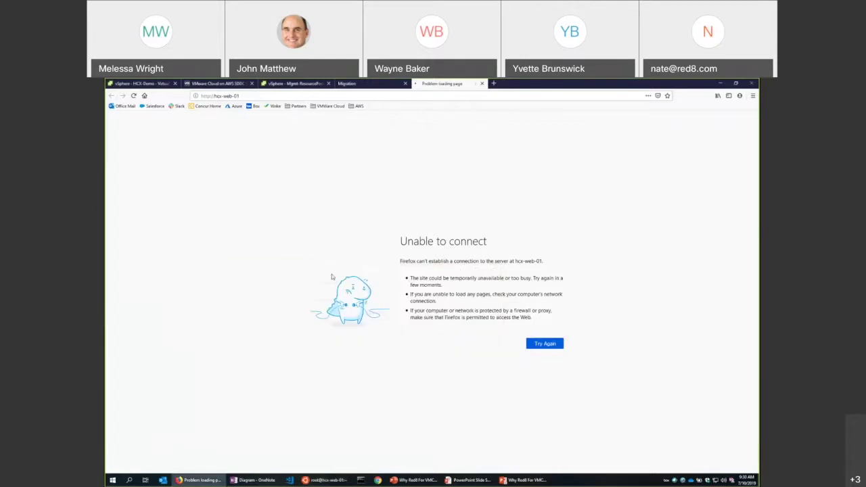
key("F5")
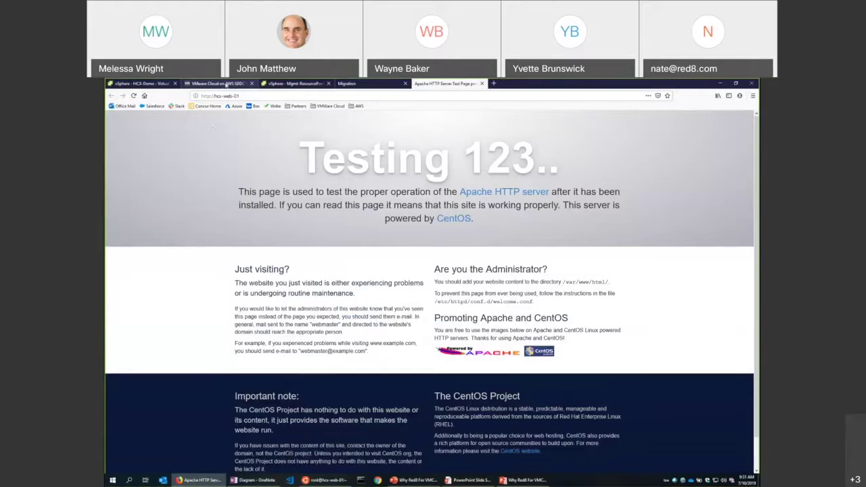
Revisit the on-premises HCX-Demo VM list, and view the HCX migration history between vc01.red8cloud.io and HCX Cloud - Red8SDDC
left_click(142, 83)
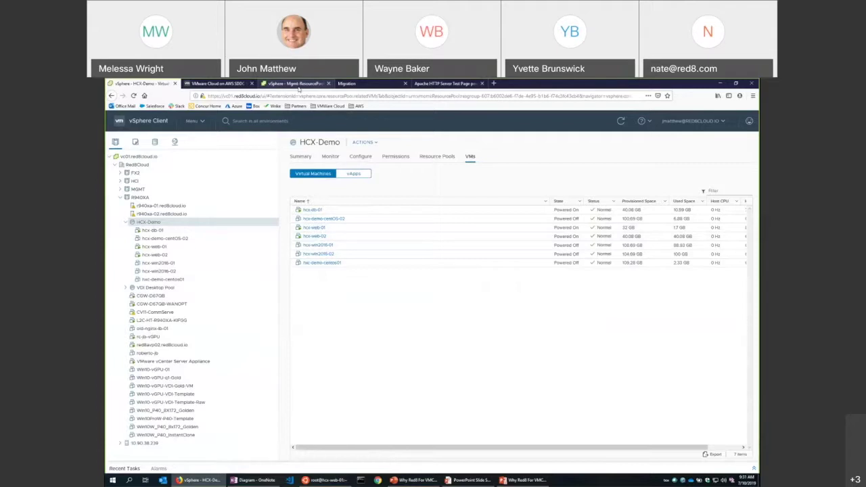
left_click(356, 84)
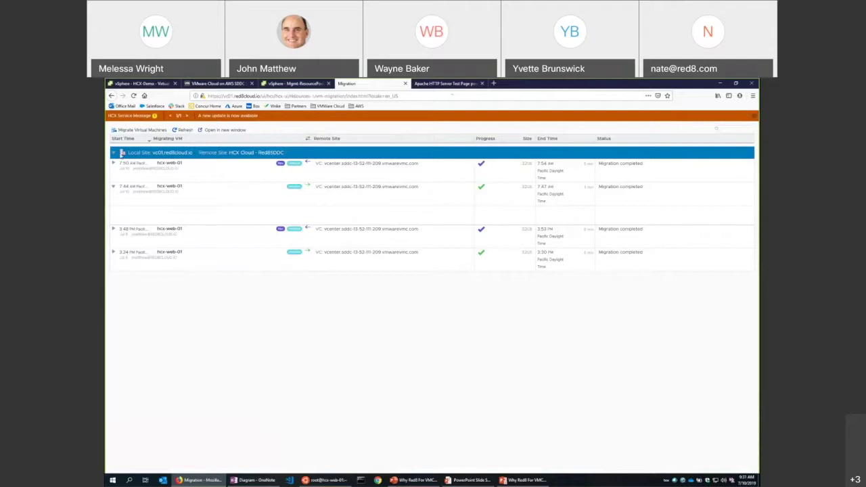
left_click(114, 154)
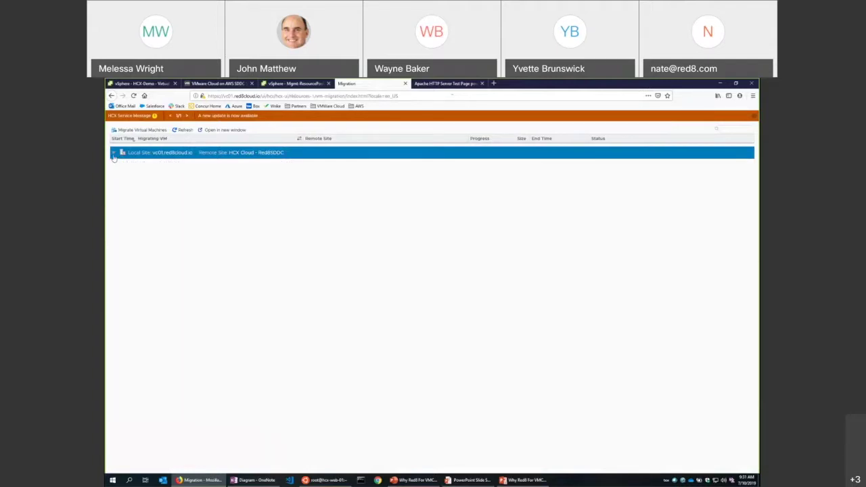
left_click(113, 154)
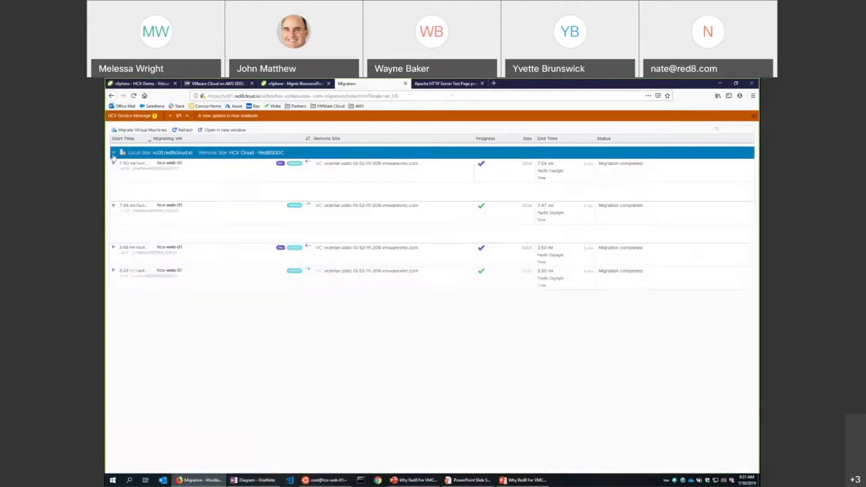
Begin a virtual machine migration in HCX and select hcx-web-01 from the HCX-Demo resource pool under R940XA
left_click(135, 129)
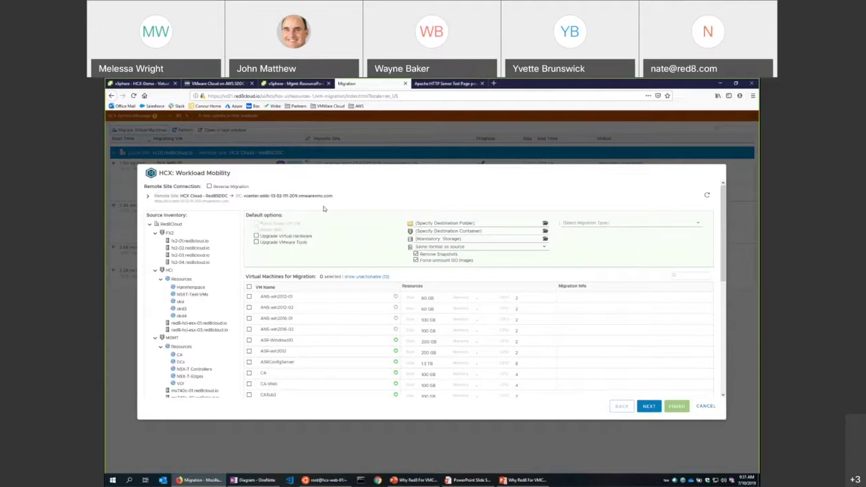
left_click(154, 233)
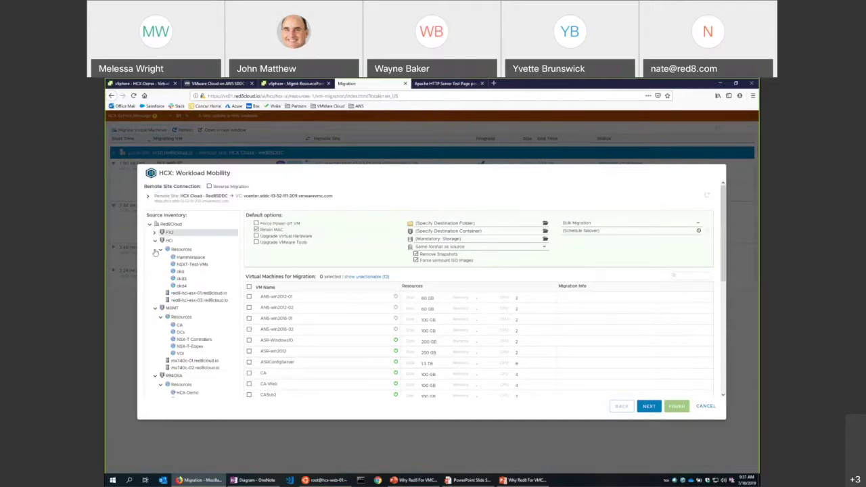
left_click(155, 240)
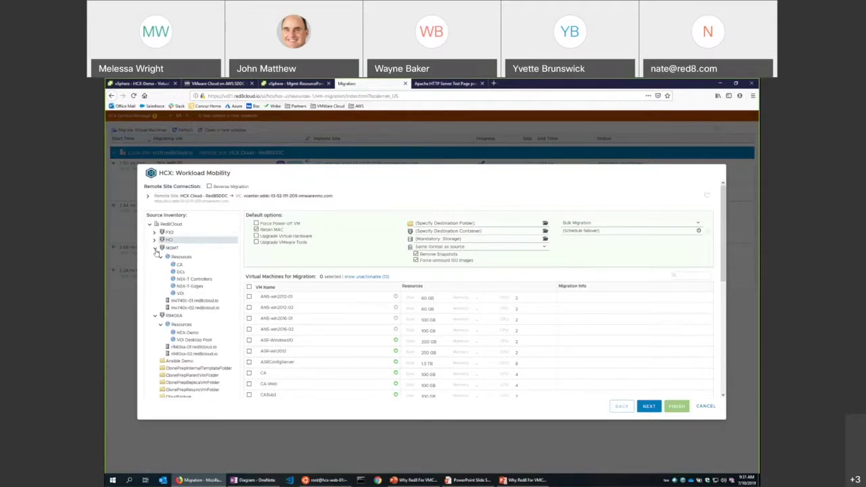
left_click(155, 248)
left_click(187, 272)
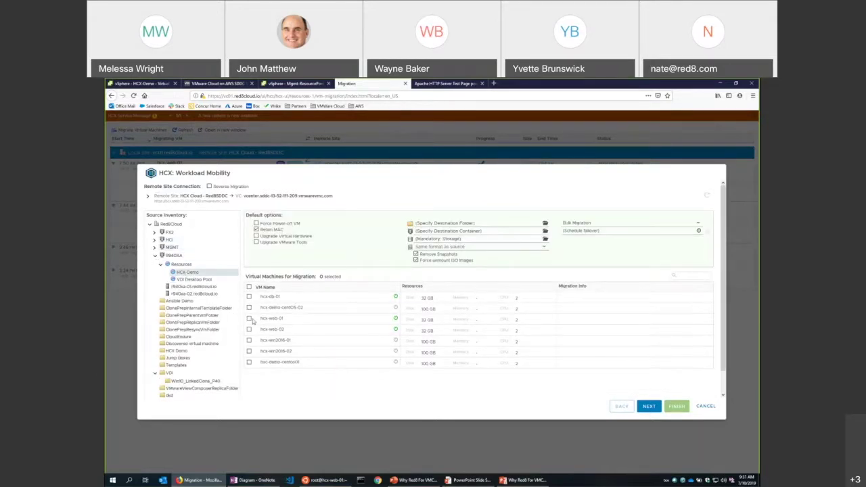
left_click(249, 319)
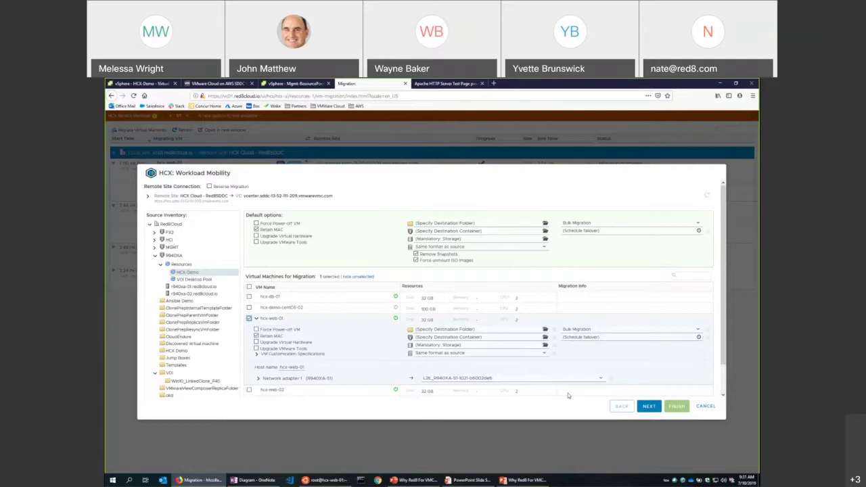
Set hcx-web-01's destination folder to Workloads, its container to Compute-ResourcePool and its storage to WorkloadDatastore
left_click(438, 330)
left_click(393, 271)
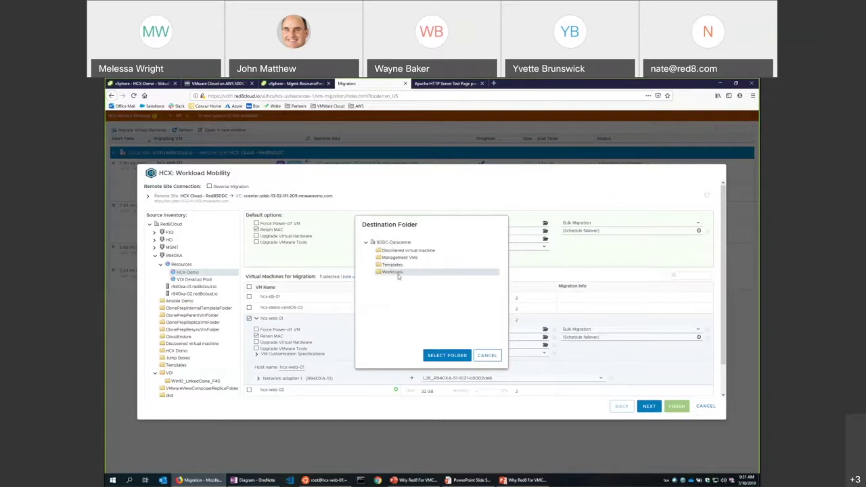
left_click(453, 356)
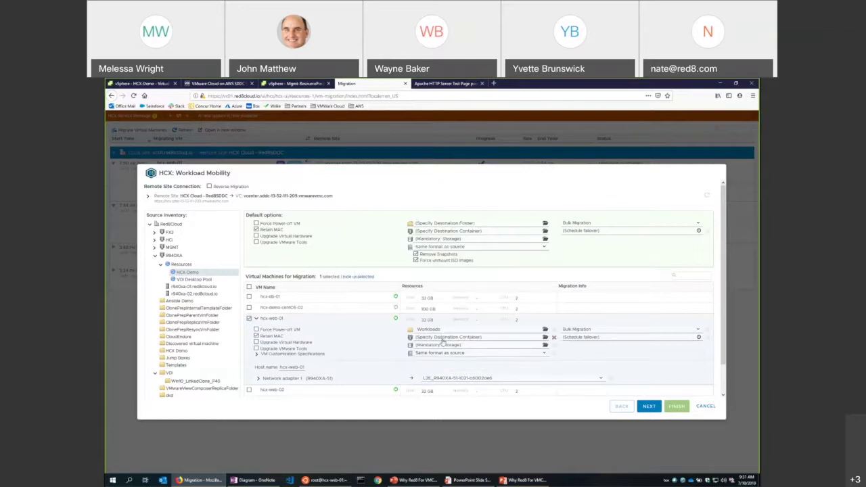
left_click(443, 338)
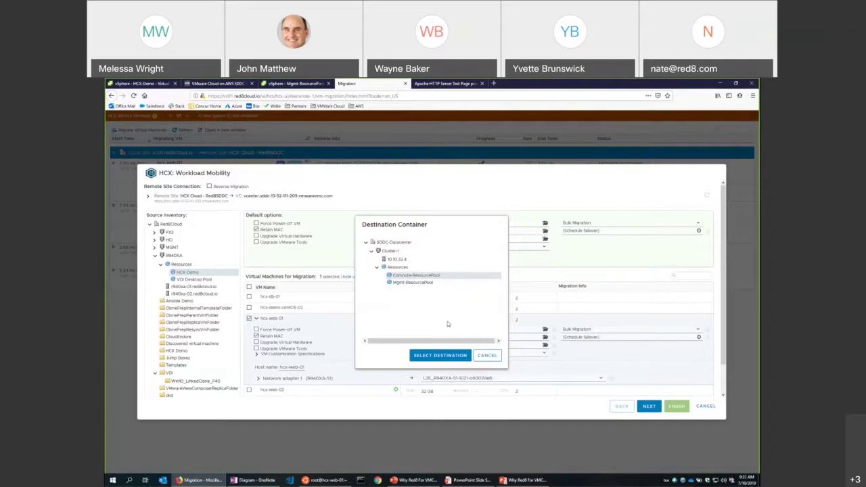
left_click(449, 358)
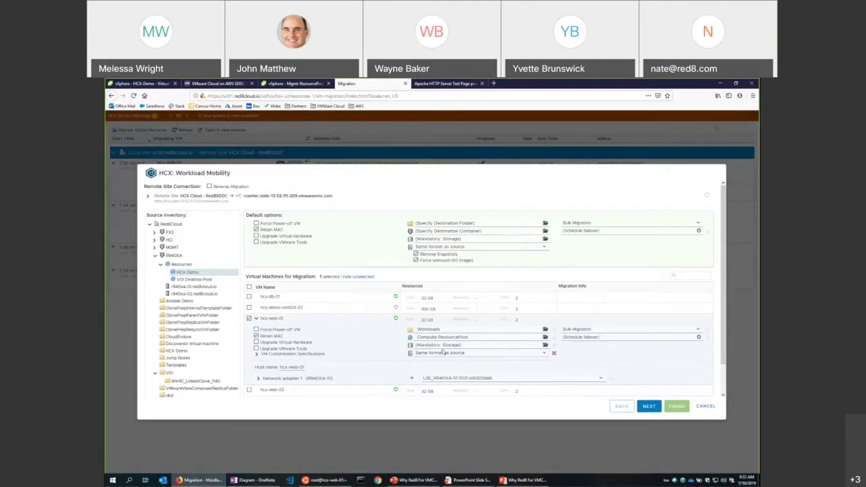
left_click(437, 347)
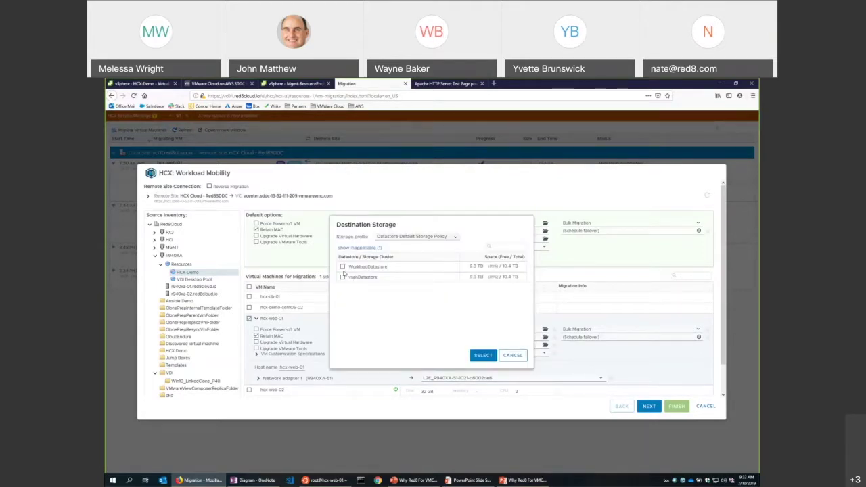
left_click(482, 355)
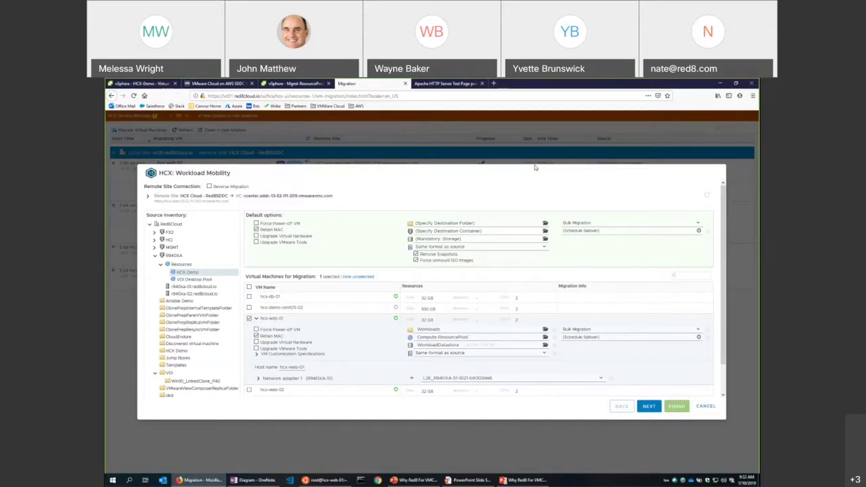
Set hcx-web-01's migration type to vMotion, highlight source network R940XA-51, then validate and submit the migration
left_click(587, 330)
left_click(572, 347)
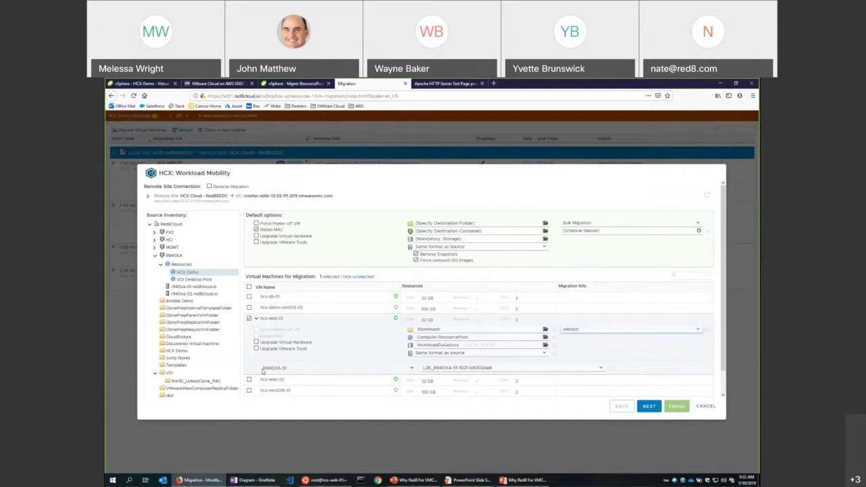
left_click_drag(263, 370, 289, 370)
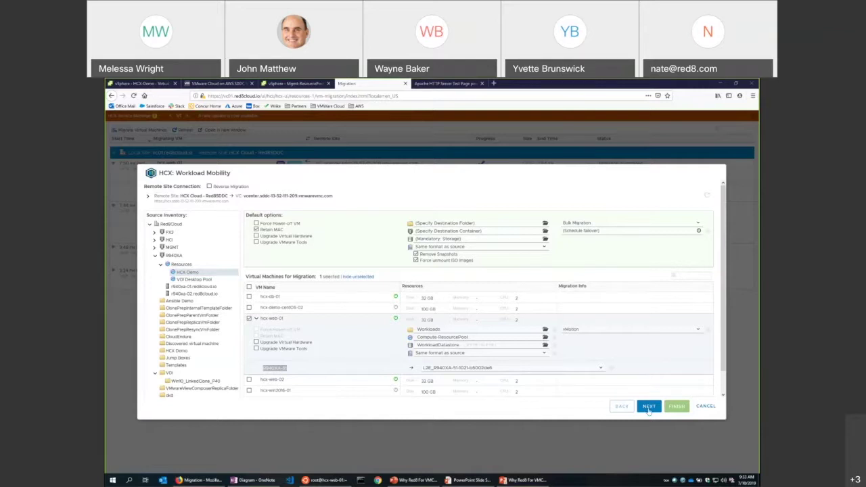
left_click(648, 408)
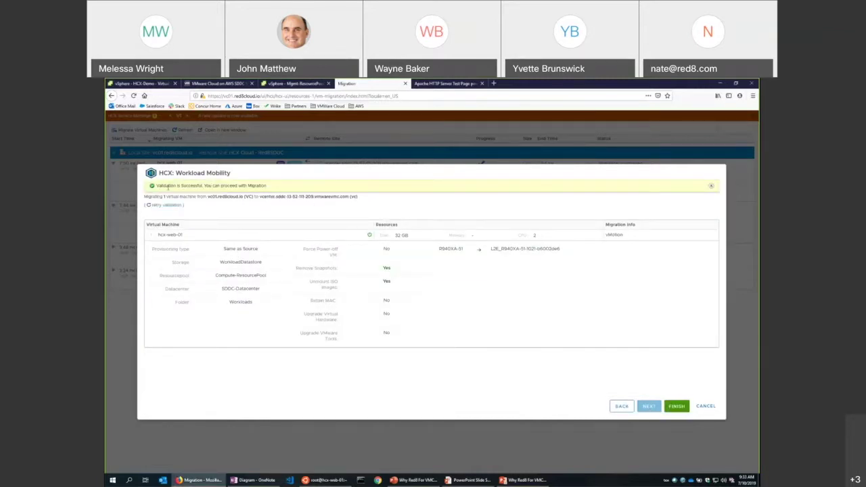
left_click(677, 407)
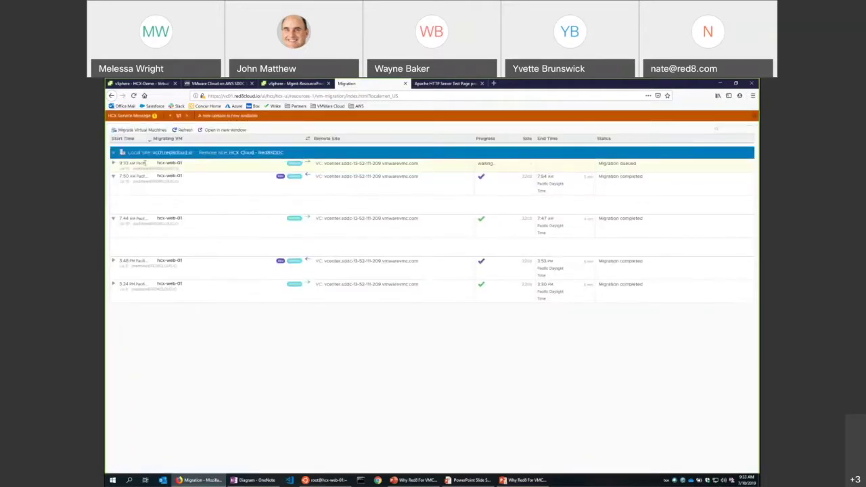
Expand hcx-web-01's queued migration entry, and start a continuous ping to hcx-web-02 in the hcx-web-01 terminal, keeping the migration row in view
left_click(115, 166)
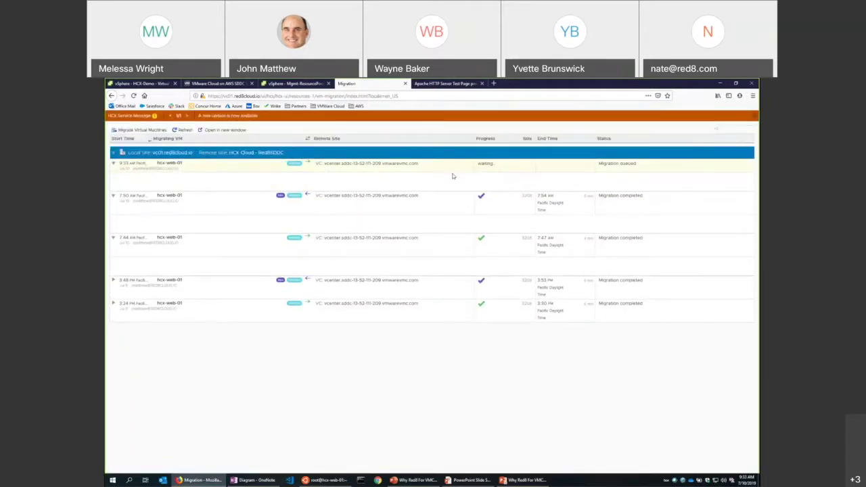
left_click(326, 480)
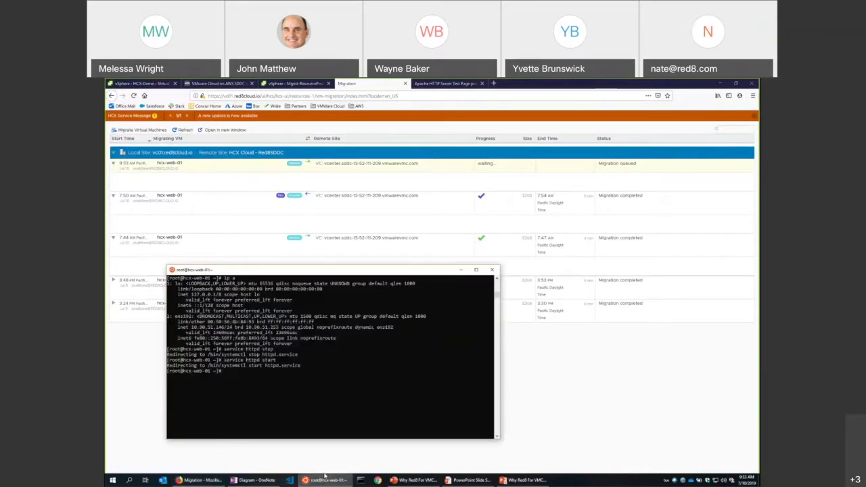
key("Up")
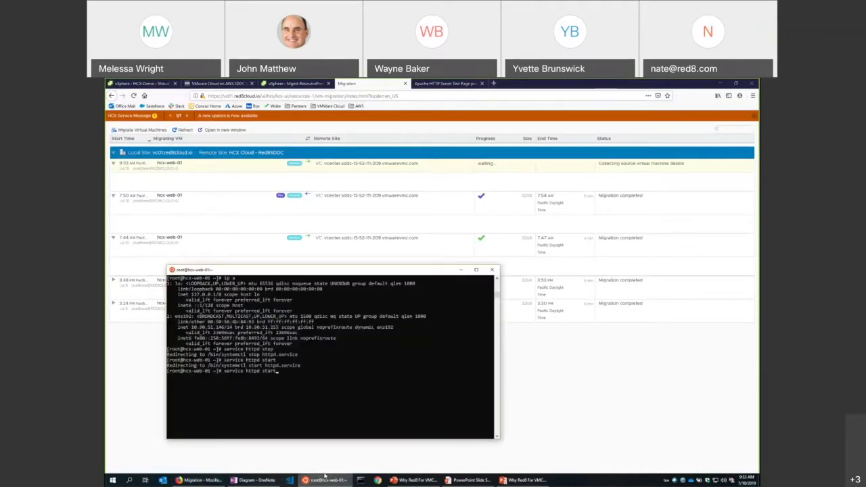
key("ctrl+u")
type("more /etc/redhat-release")
key("ctrl+u")
type("ping hcx-web-02")
key("Return")
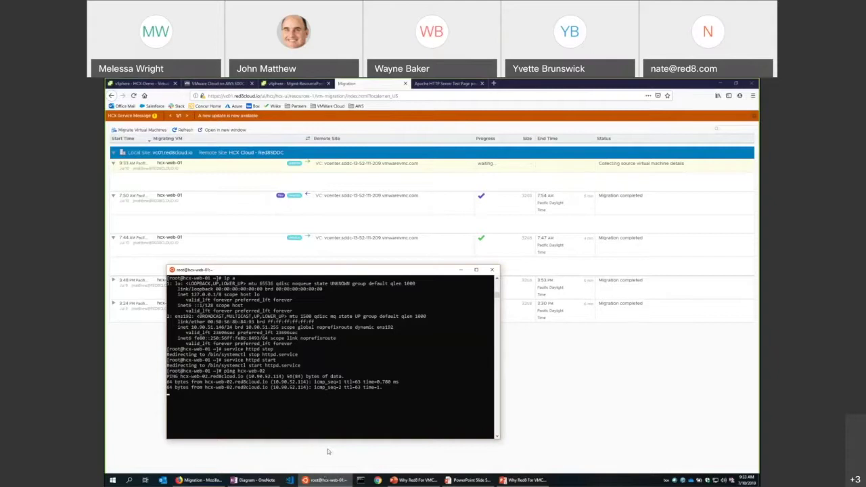
left_click_drag(334, 271, 298, 219)
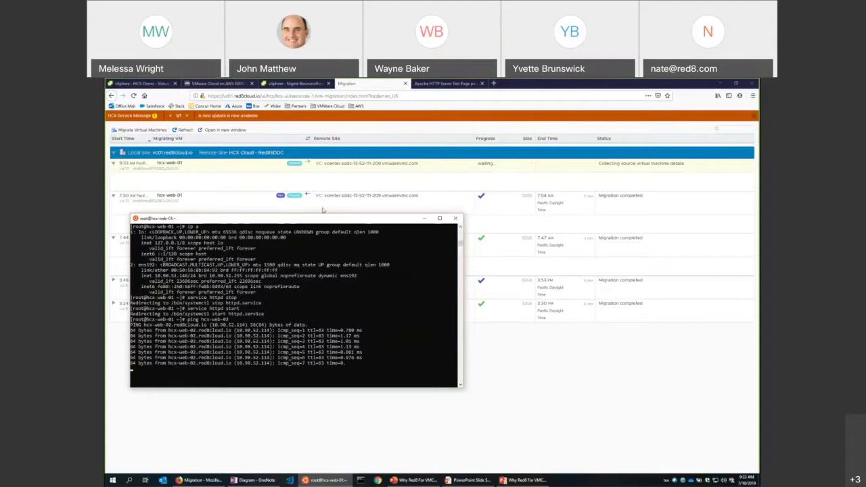
left_click_drag(329, 217, 327, 207)
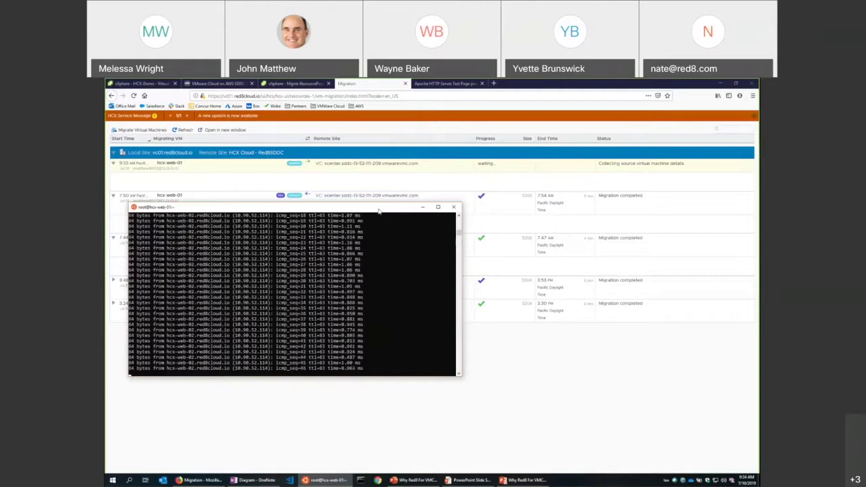
left_click_drag(379, 211, 380, 265)
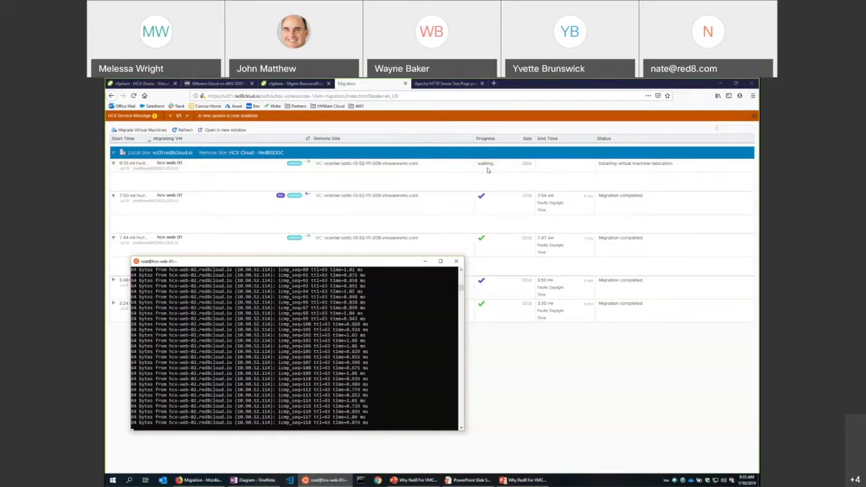
Stop the ping and the httpd service on hcx-web-01, and reload its Apache test page in the browser
left_click_drag(380, 310, 374, 317)
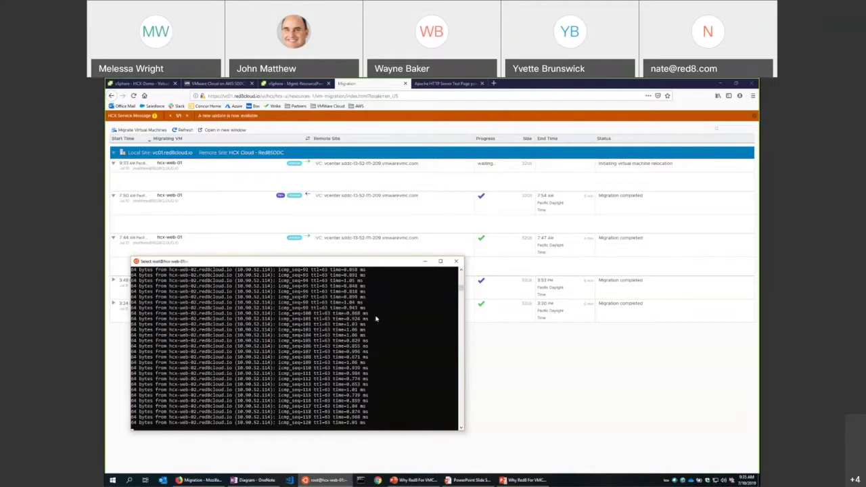
key("ctrl+c")
key("ctrl+c")
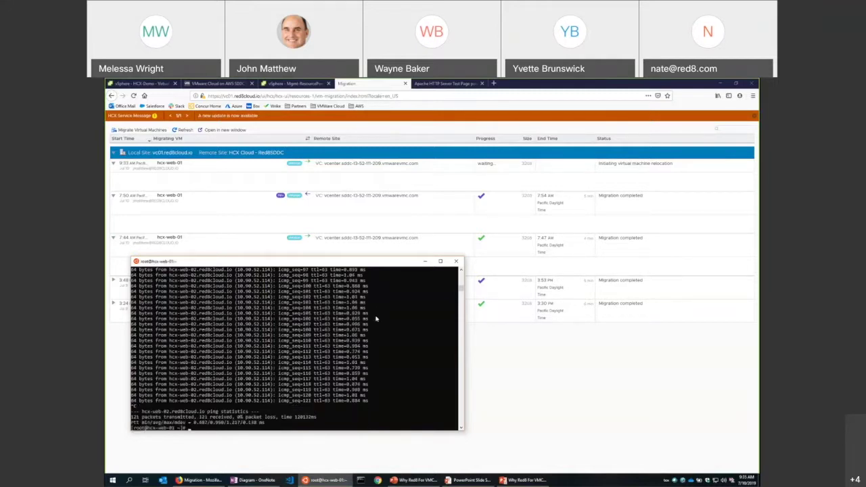
type("service httpd stop")
key("Return")
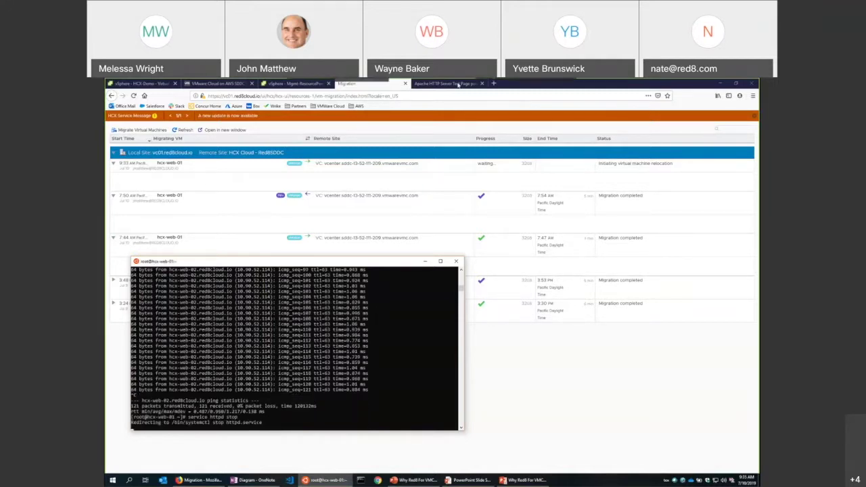
left_click(471, 84)
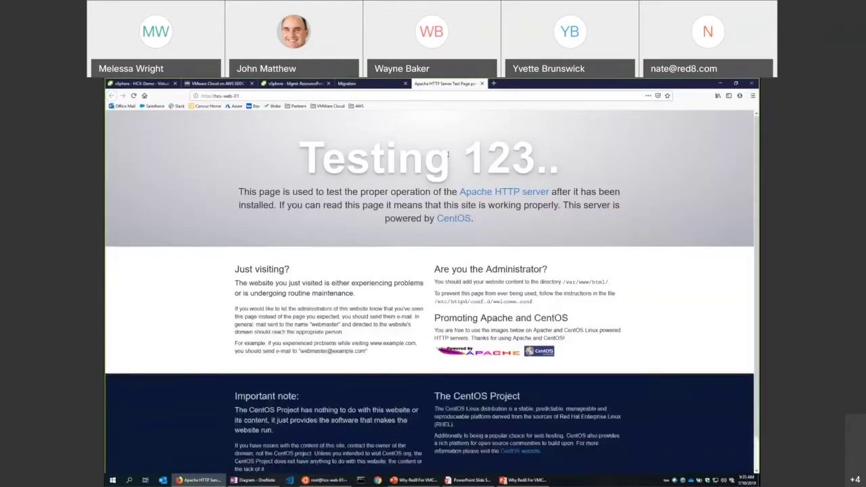
key("F5")
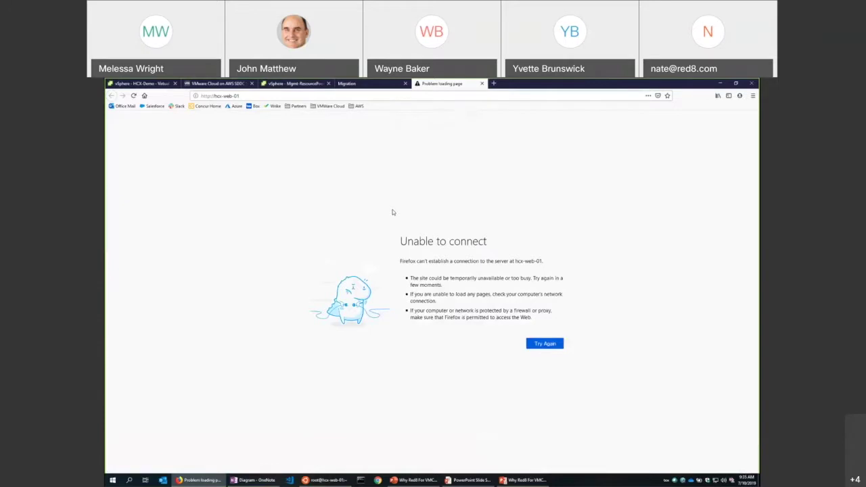
Start the httpd service again from the hcx-web-01 terminal
key("alt+Tab")
type("service httpd sto")
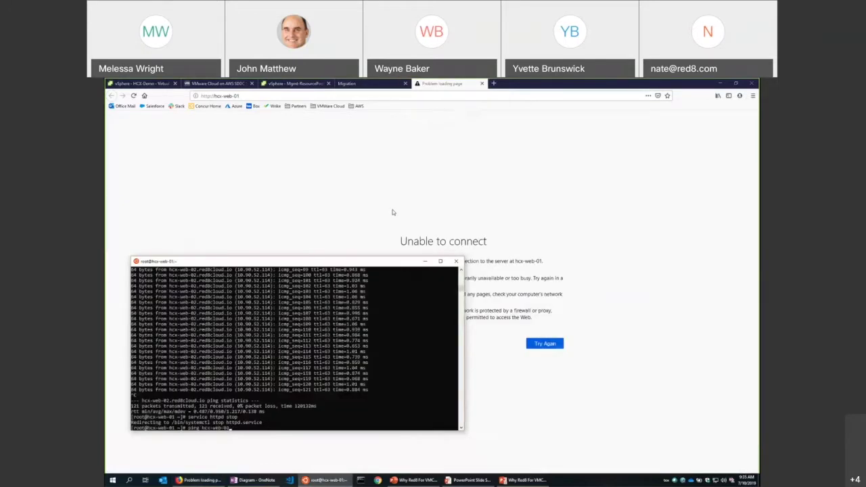
key("BackSpace")
type("art")
key("Return")
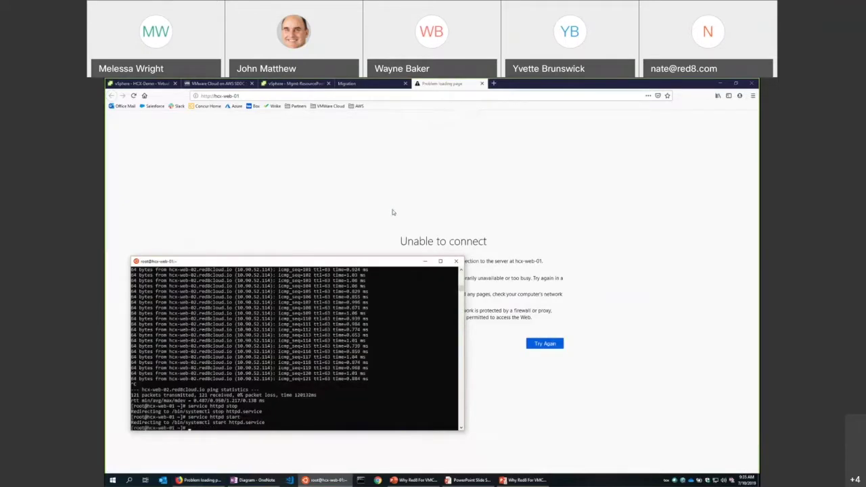
Restart the ping from hcx-web-01 to hcx-web-02, and reload the Apache test page
key("Up")
key("Up")
key("Up")
key("Return")
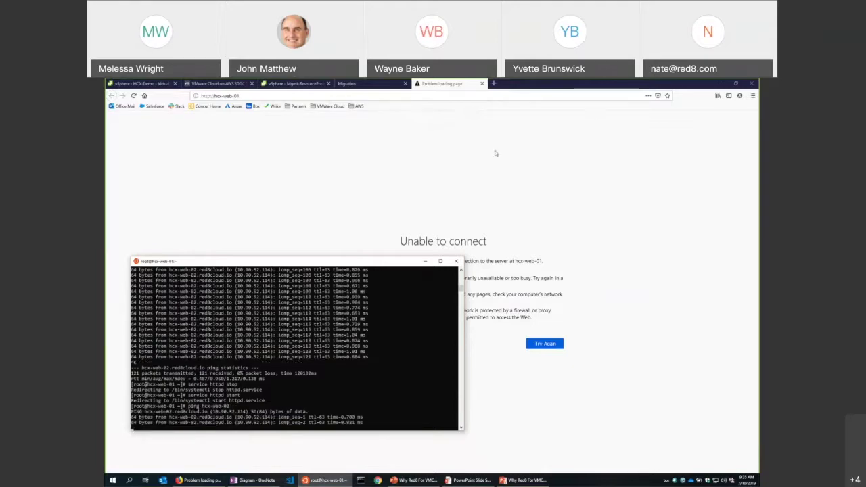
left_click(495, 150)
key("F5")
key("alt+Tab")
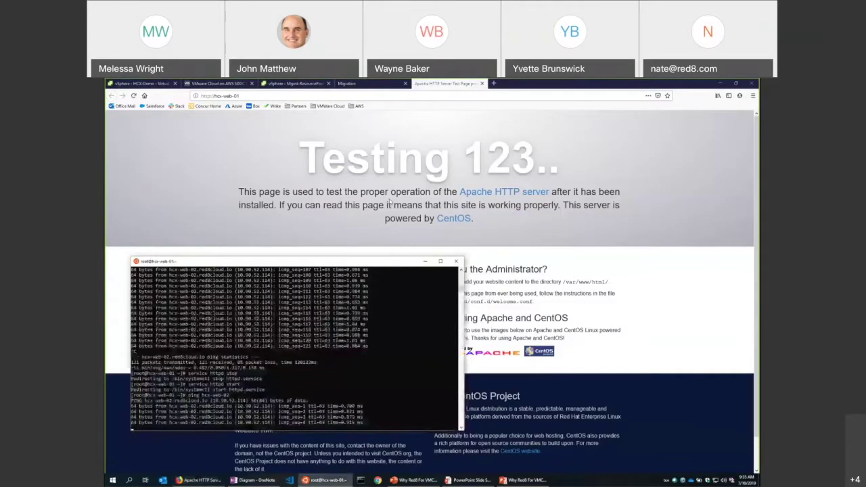
Return to the HCX migration list, and place the running ping terminal below hcx-web-01's active migration row
left_click(352, 83)
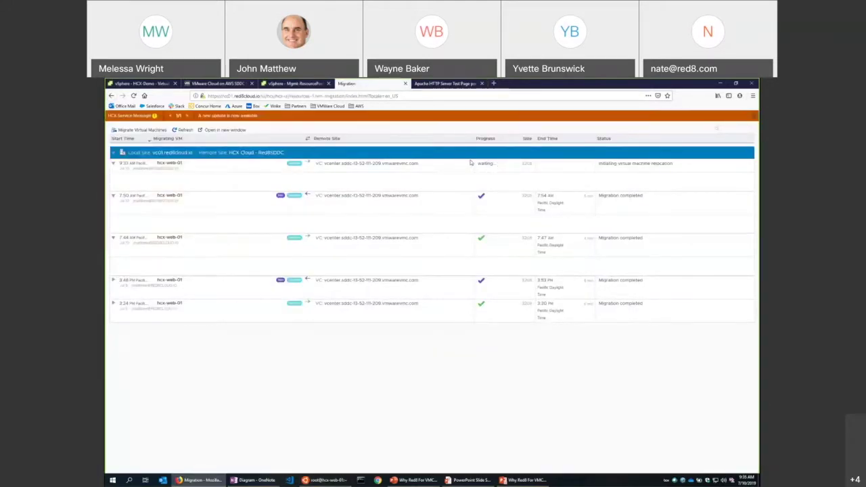
key("alt+Tab")
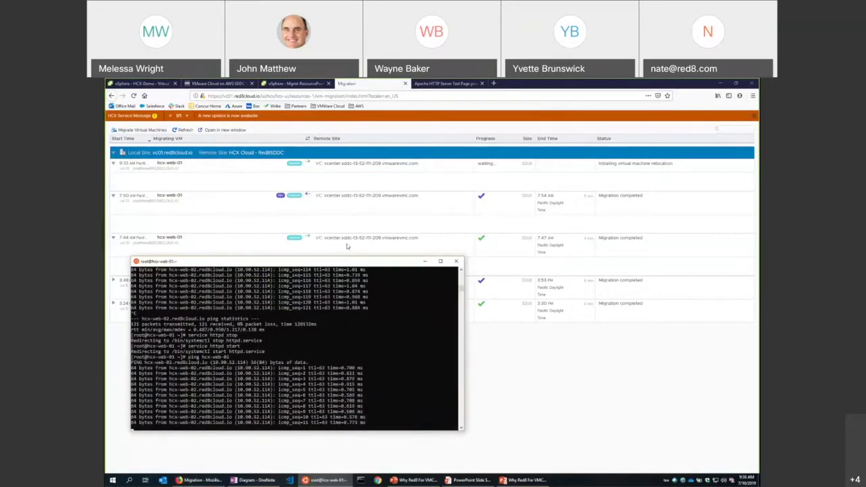
left_click_drag(327, 261, 346, 243)
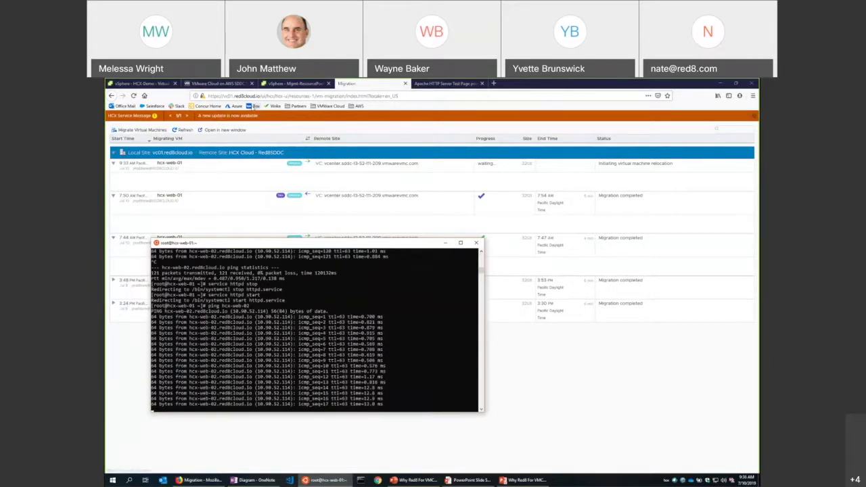
Check hcx-web-01's location in the SDDC vCenter inventory and the on-premises HCX-Demo VM list, and compare with the HCX migration status
left_click(301, 83)
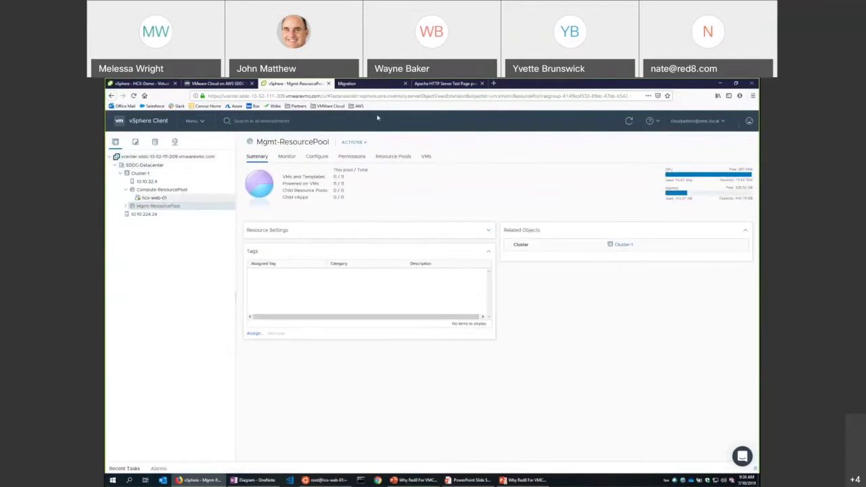
left_click(349, 84)
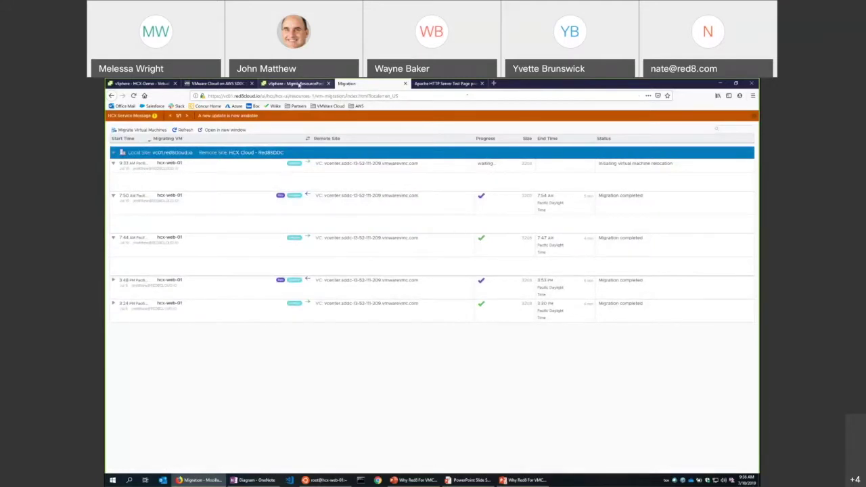
left_click(299, 84)
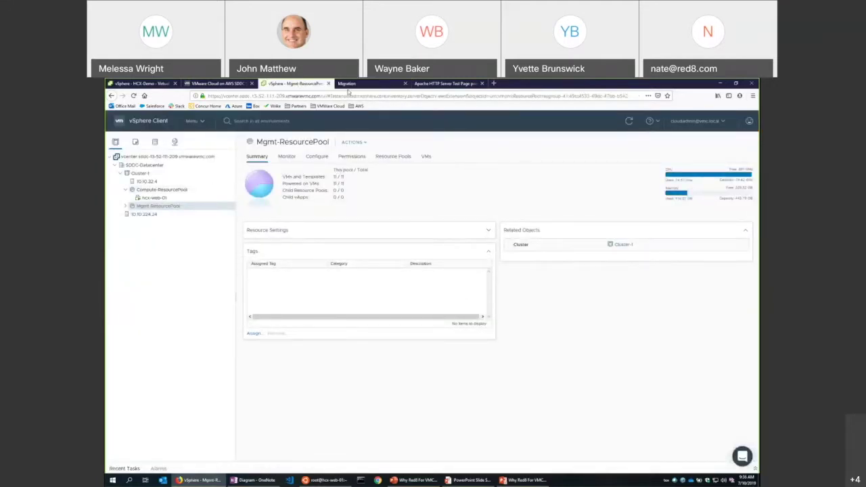
left_click(349, 85)
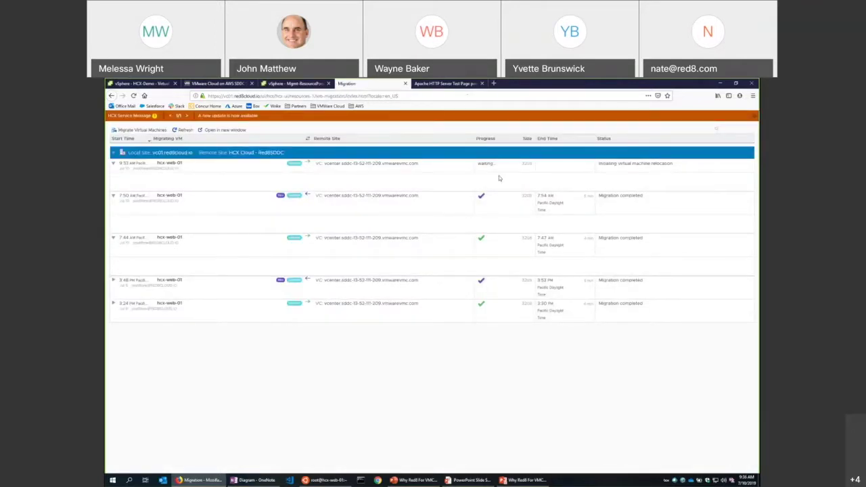
left_click(298, 83)
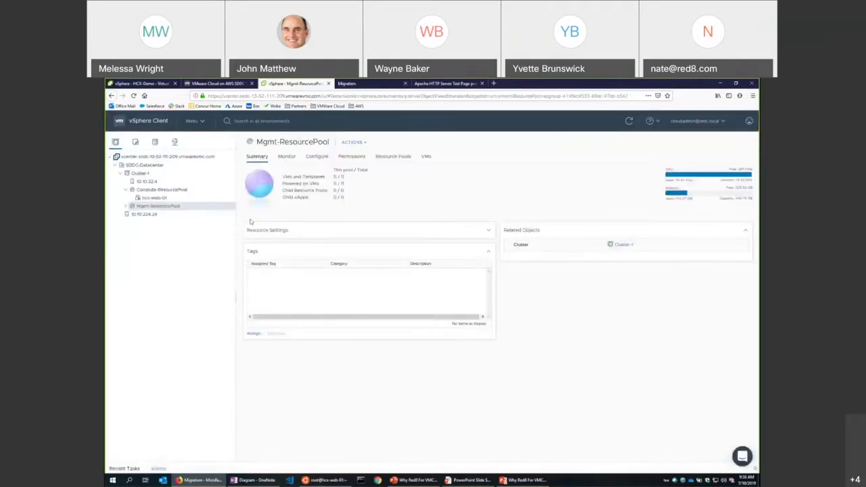
left_click(144, 83)
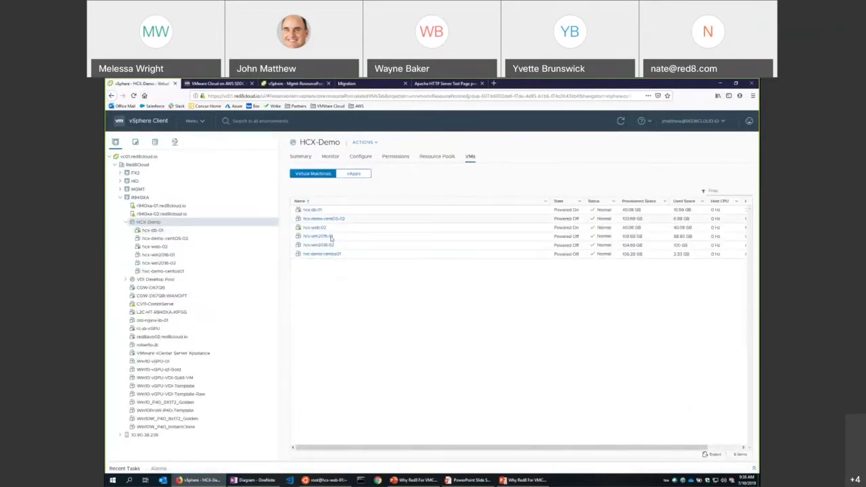
left_click(298, 84)
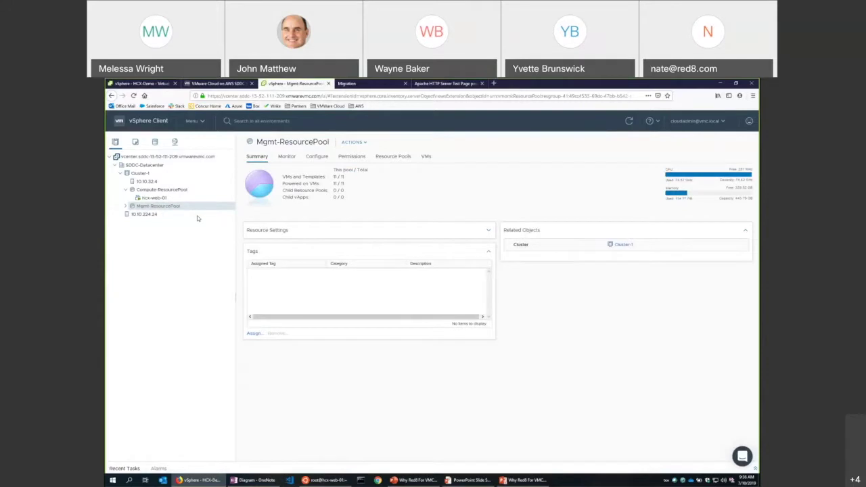
Stop the ping on hcx-web-01, and highlight the replies from icmp_seq 10 to 20 to examine the latency change
left_click(326, 479)
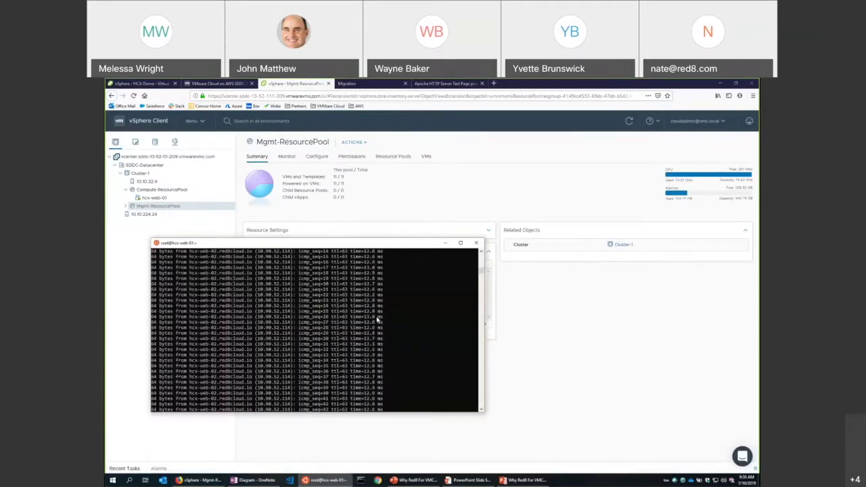
key("ctrl+c")
scroll(378, 319, "up", 5)
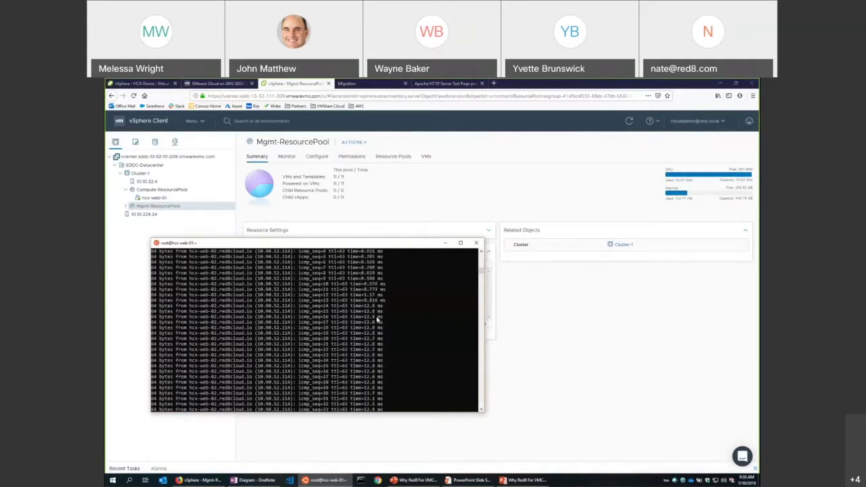
left_click_drag(245, 288, 407, 338)
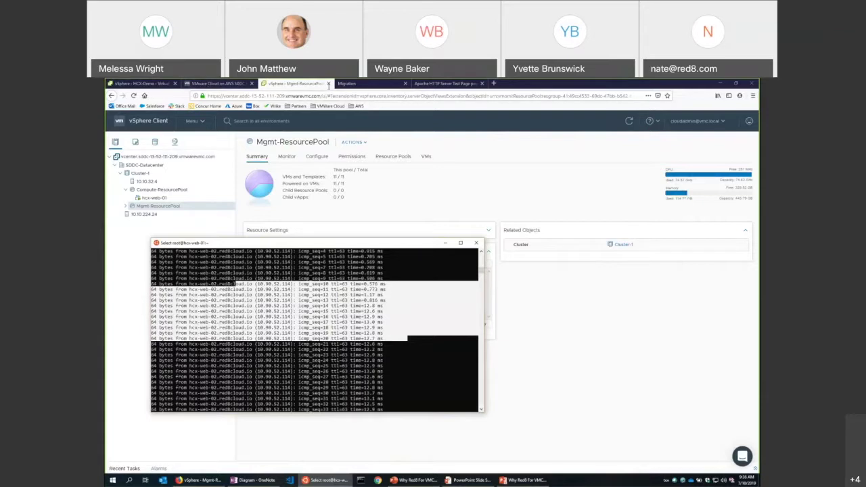
left_click(399, 84)
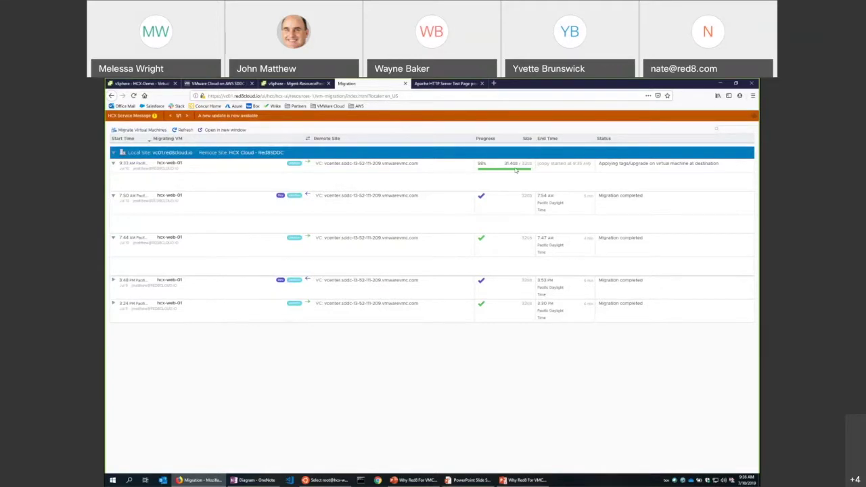
left_click(440, 84)
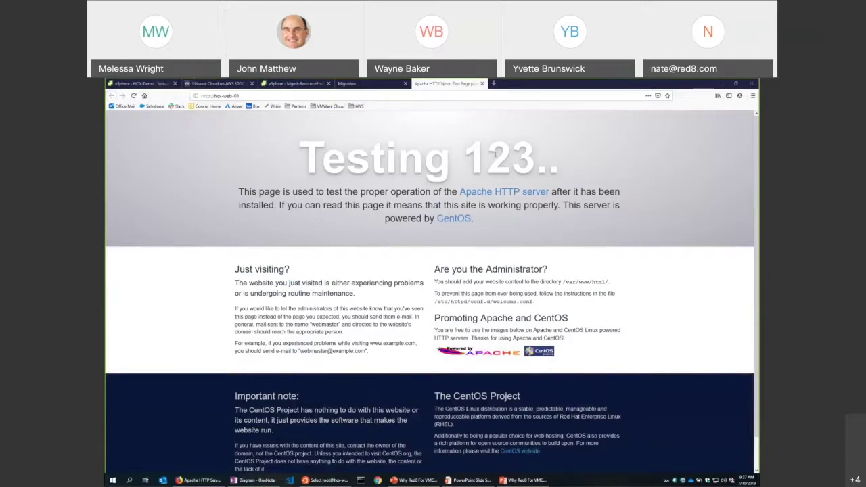
left_click(217, 96)
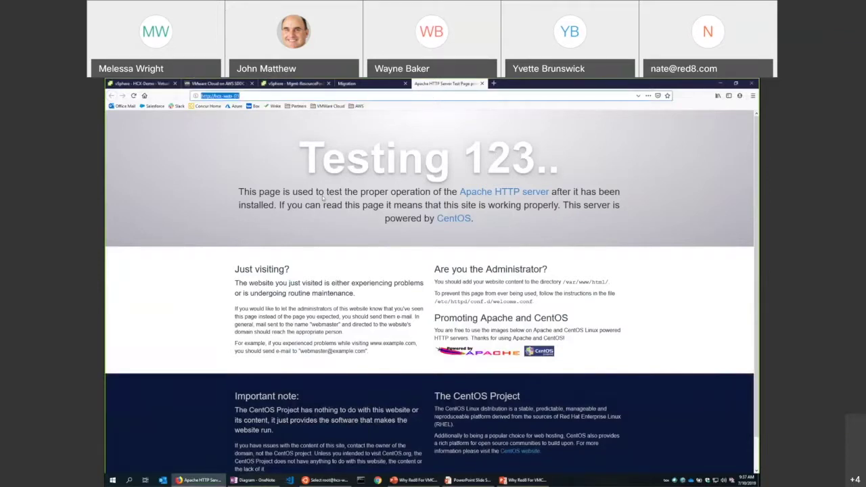
Clear the terminal selection, and stop the httpd service on the relocated hcx-web-01
key("alt+Tab")
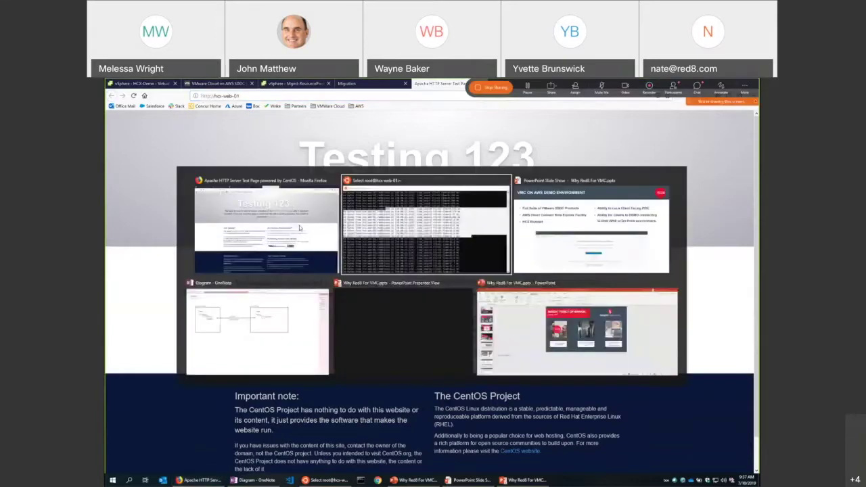
key("ctrl+c")
key("Return")
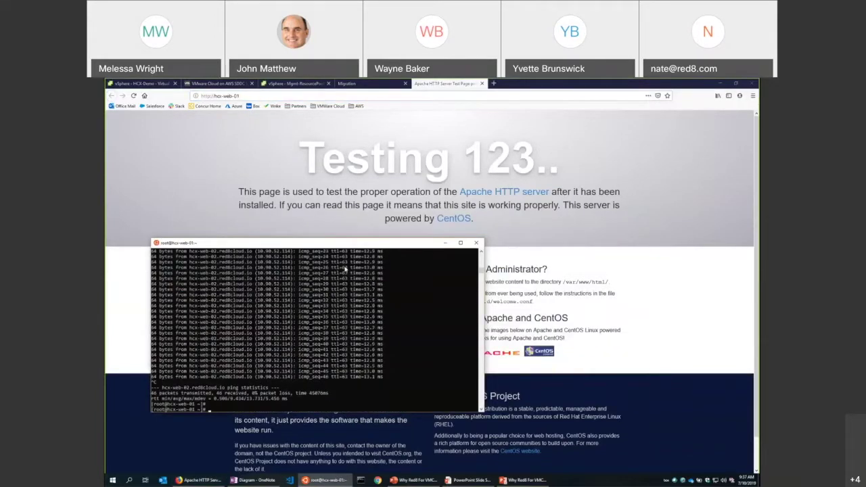
type("service httpd stop")
key("Return")
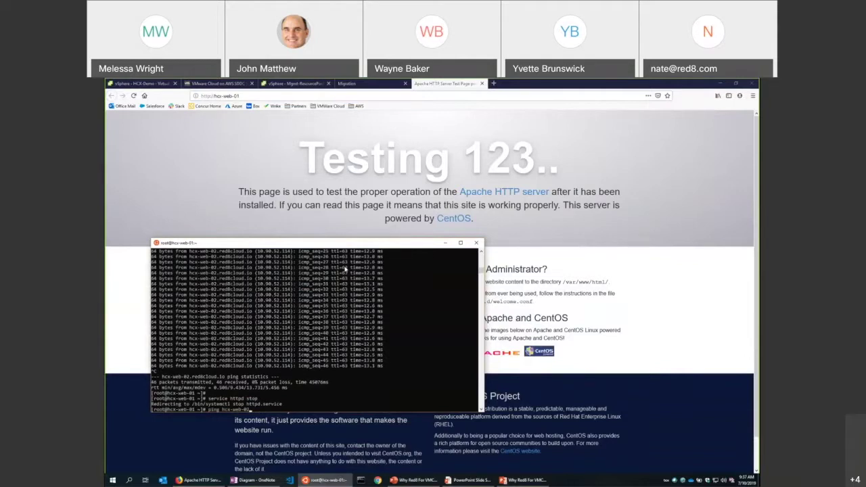
left_click(282, 209)
key("F5")
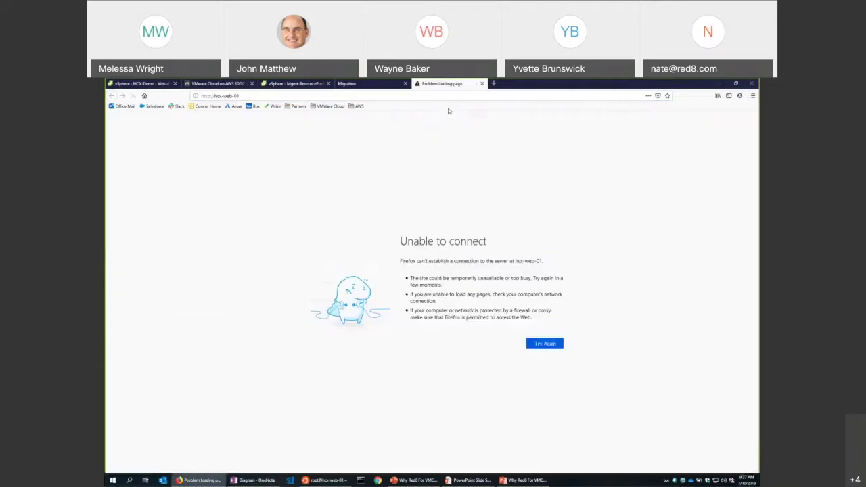
key("alt+Tab")
left_click(311, 314)
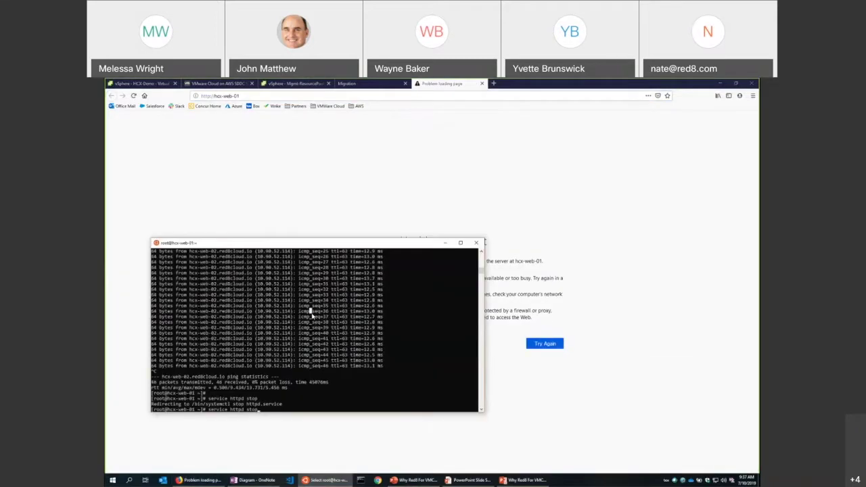
key("Up")
key("Up")
key("Return")
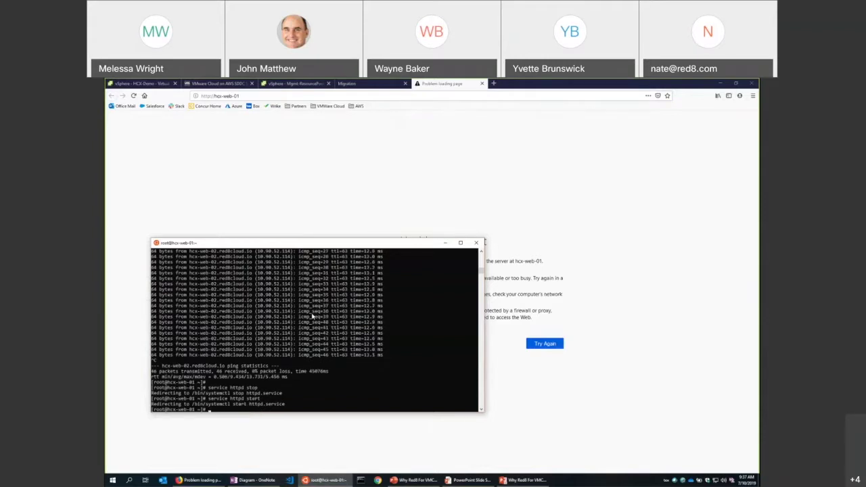
key("Up")
key("Up")
key("Up")
key("Return")
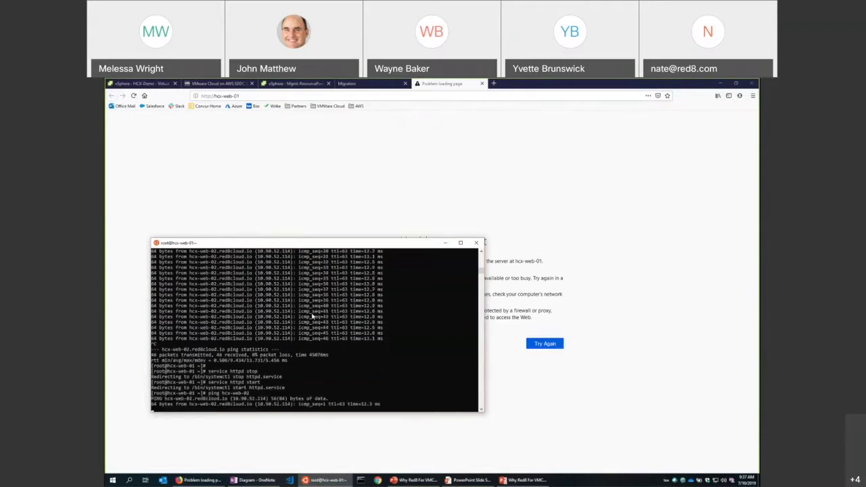
key("alt+Tab")
key("F5")
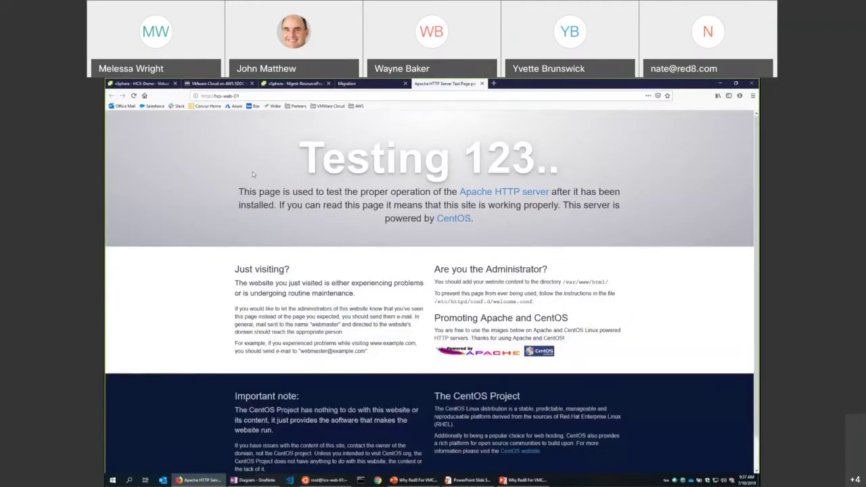
Check the hcx-web-01 migration status in HCX, and stop the running ping to hcx-web-02 in the terminal
left_click(354, 85)
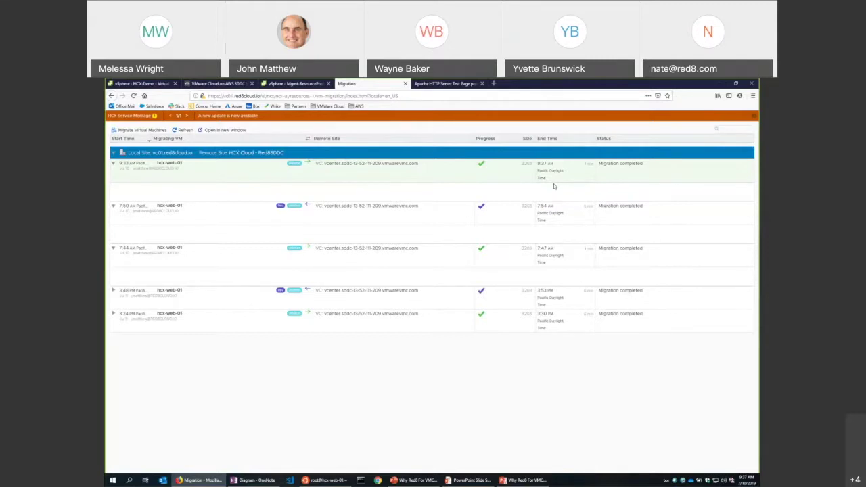
key("alt+Tab")
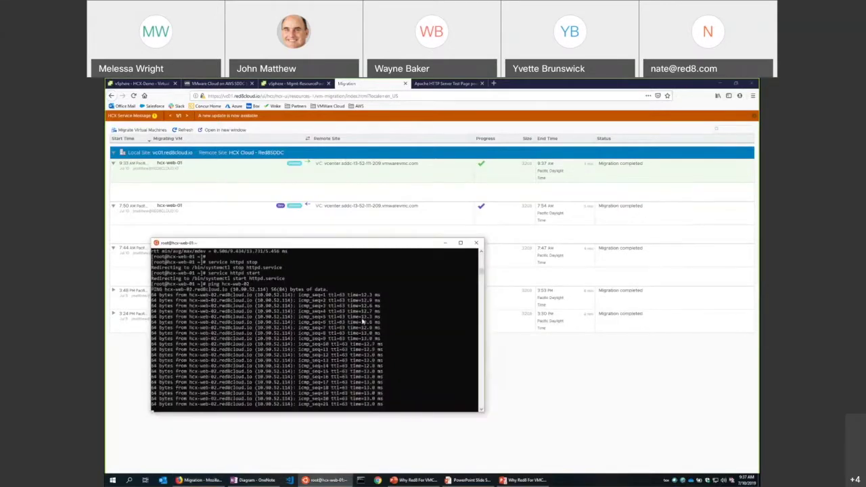
key("ctrl+c")
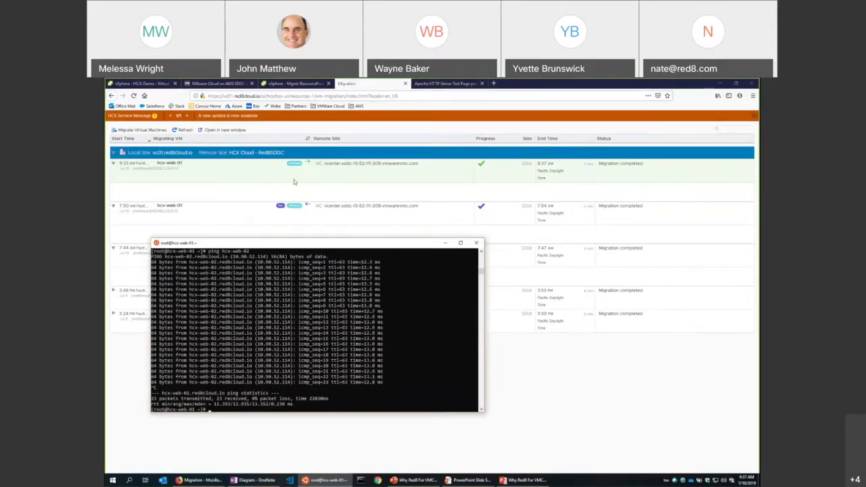
Reposition the terminal window higher over the HCX migration list and make it taller
left_click_drag(342, 243, 317, 181)
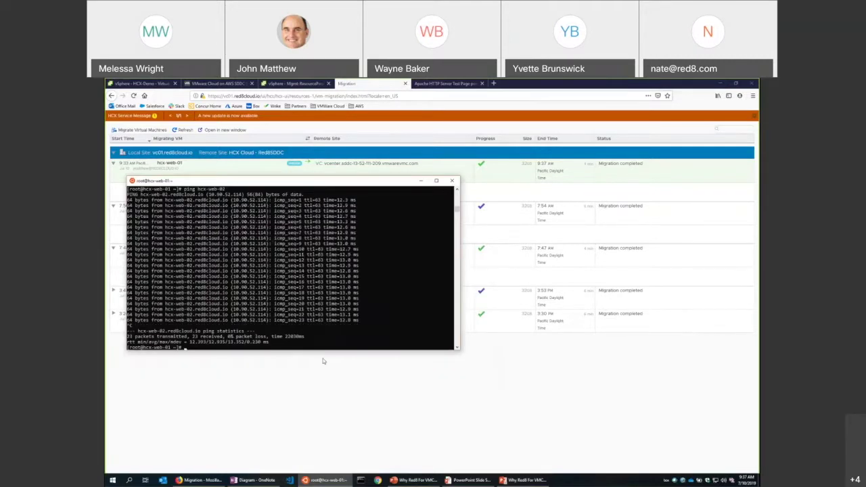
left_click_drag(324, 349, 329, 406)
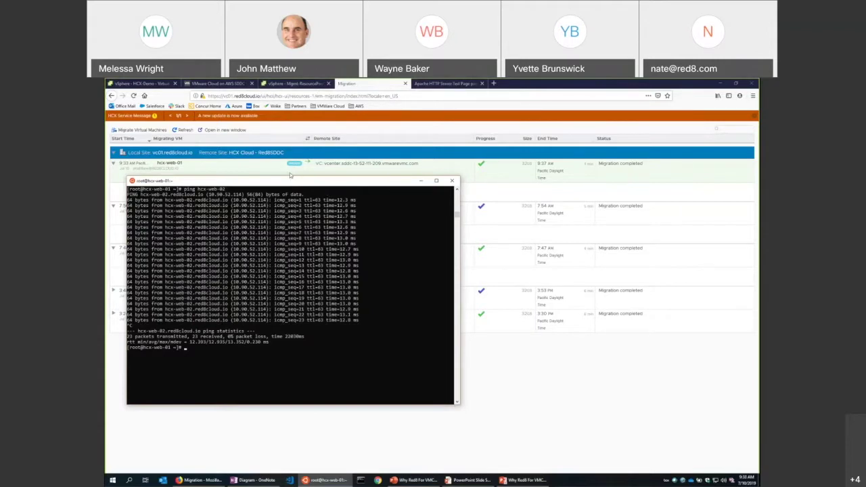
left_click_drag(294, 184, 298, 85)
View the Storage I/O performance charts of WorkloadDatastore in the SDDC vCenter
left_click(298, 84)
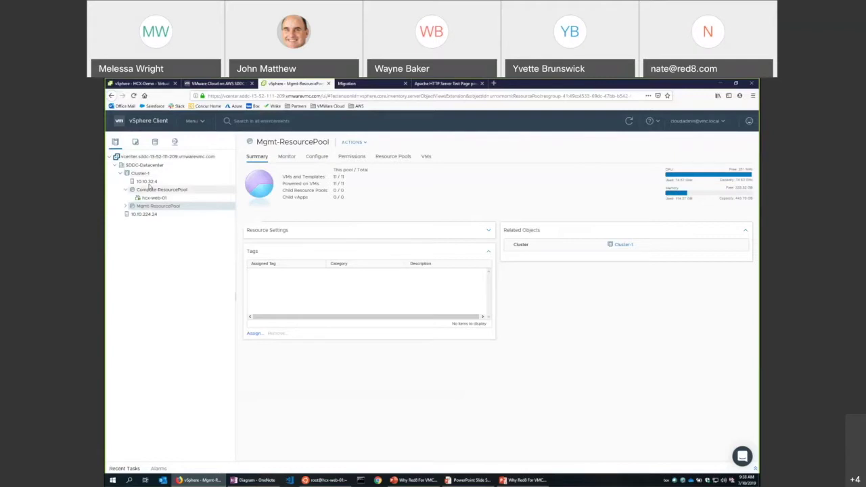
left_click(155, 142)
left_click(144, 190)
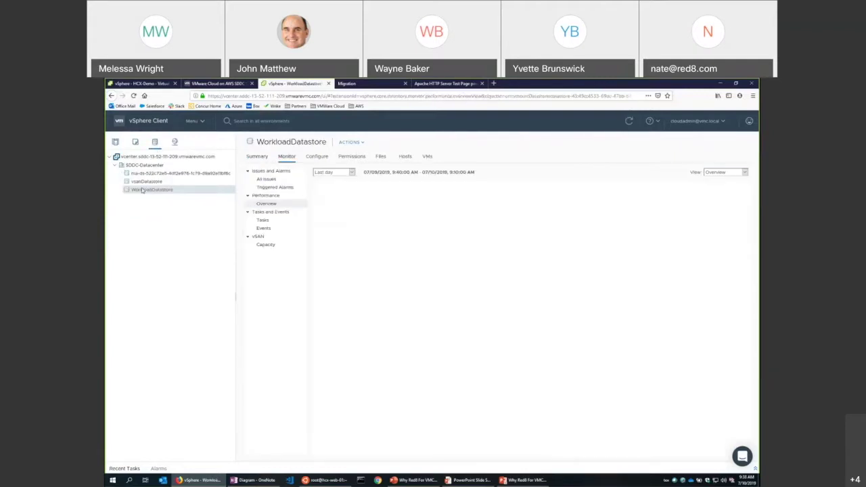
left_click(723, 172)
left_click(716, 199)
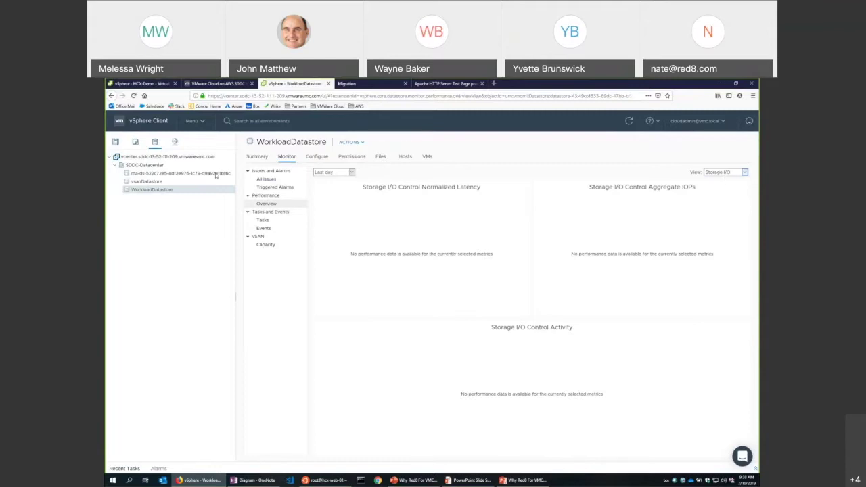
Examine the vSAN performance of Cluster-1 from the VM perspective, including the throughput and IOPS charts
left_click(115, 141)
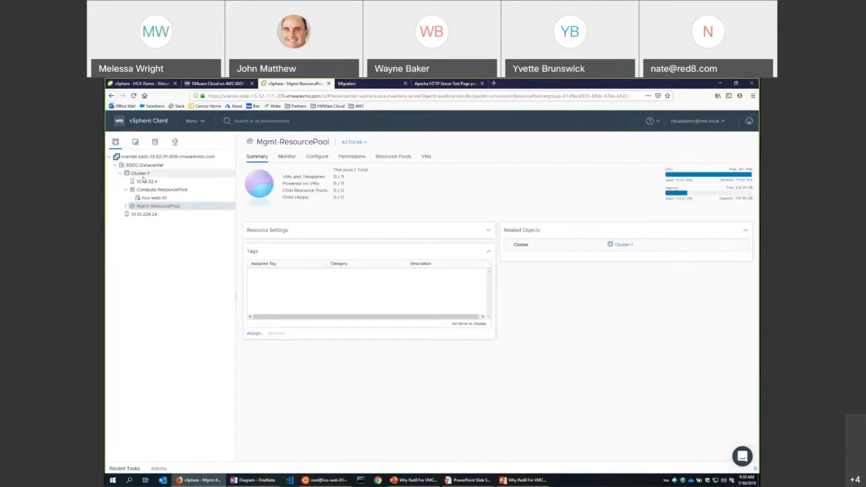
left_click(140, 174)
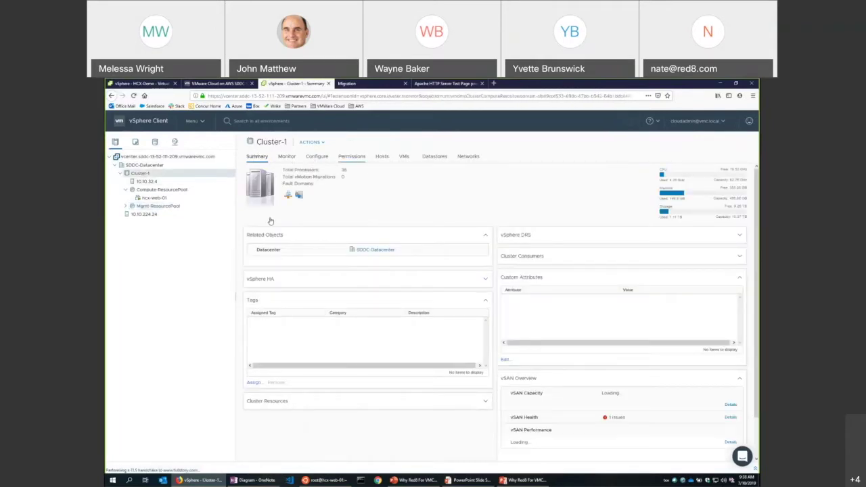
left_click(286, 156)
scroll(276, 365, "down", 1)
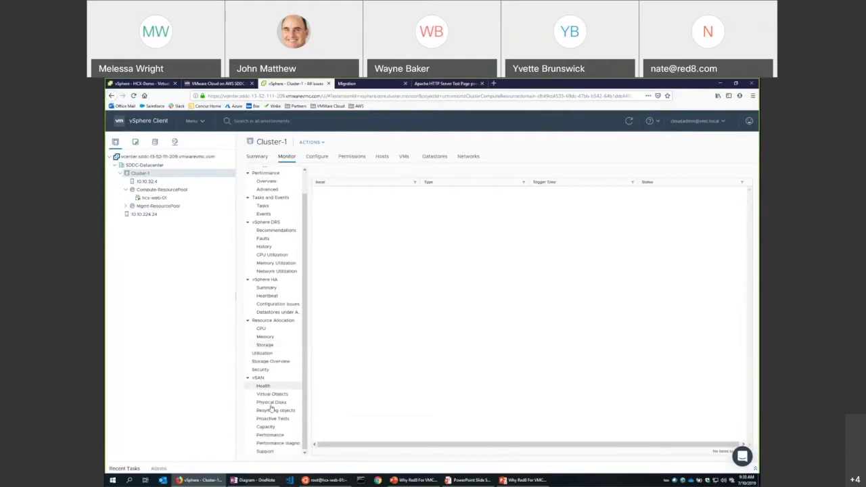
left_click(270, 435)
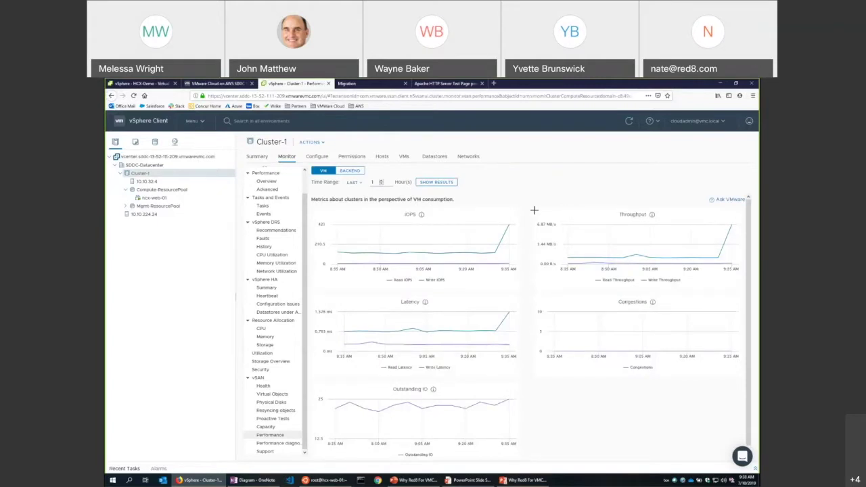
mouse_move(642, 233)
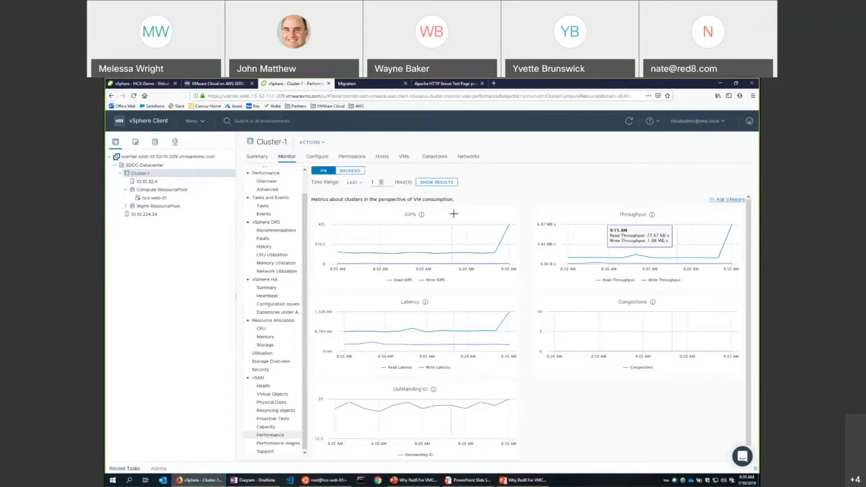
mouse_move(428, 251)
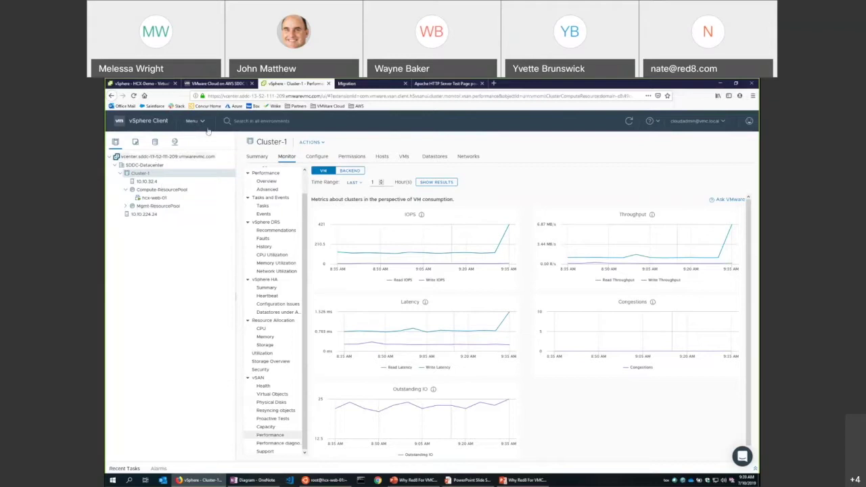
View the summary of the SDDC vCenter, and select hcx-web-01 in Compute-ResourcePool
left_click(250, 158)
left_click(162, 156)
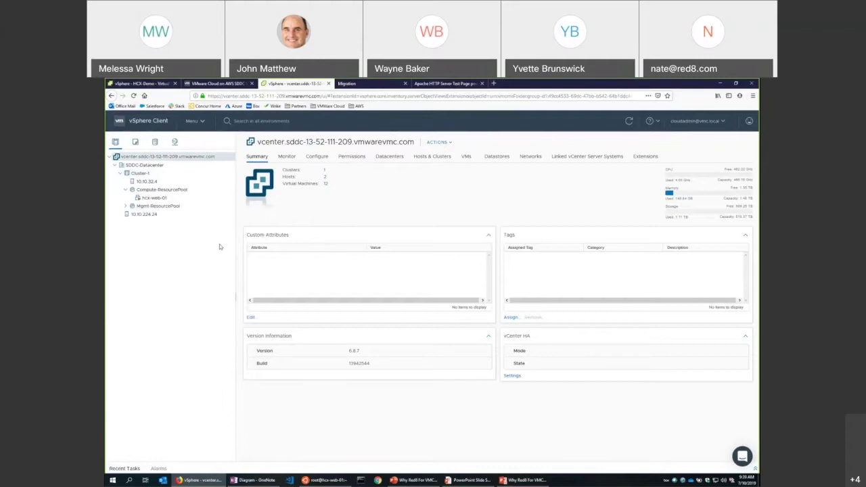
left_click(155, 198)
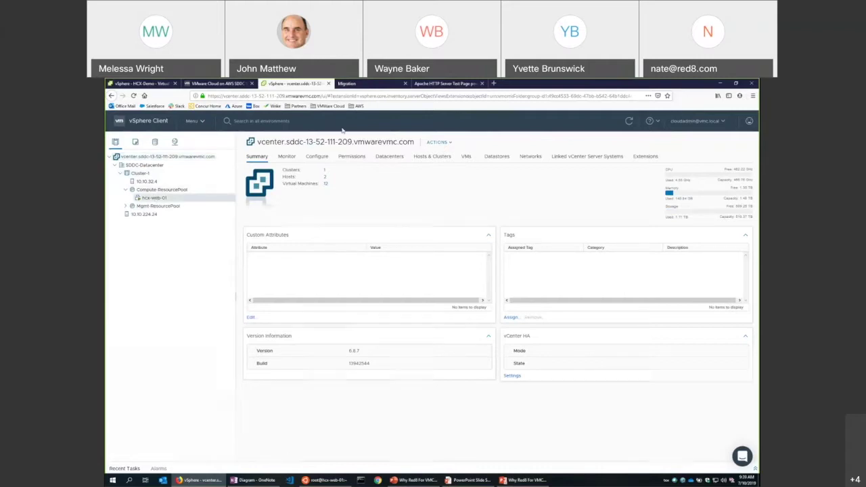
Return to the HCX migration list, and move the terminal window aside so the latest hcx-web-01 migrations are uncovered
key("ctrl+Tab")
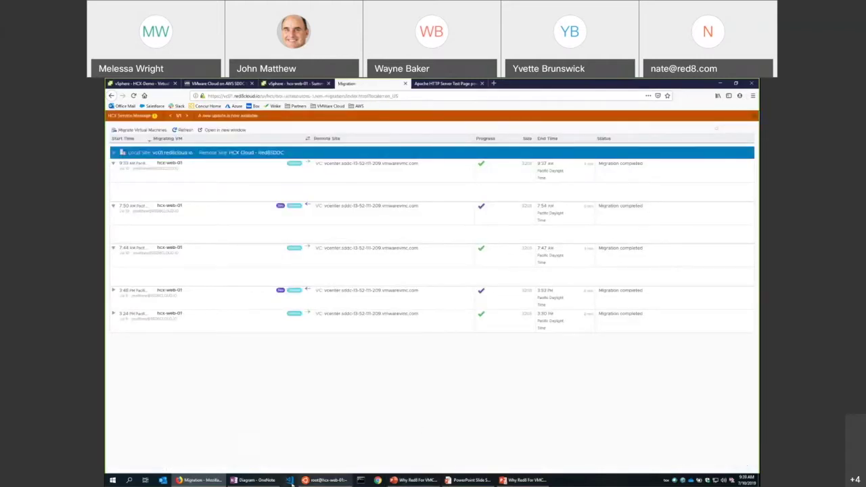
left_click(323, 480)
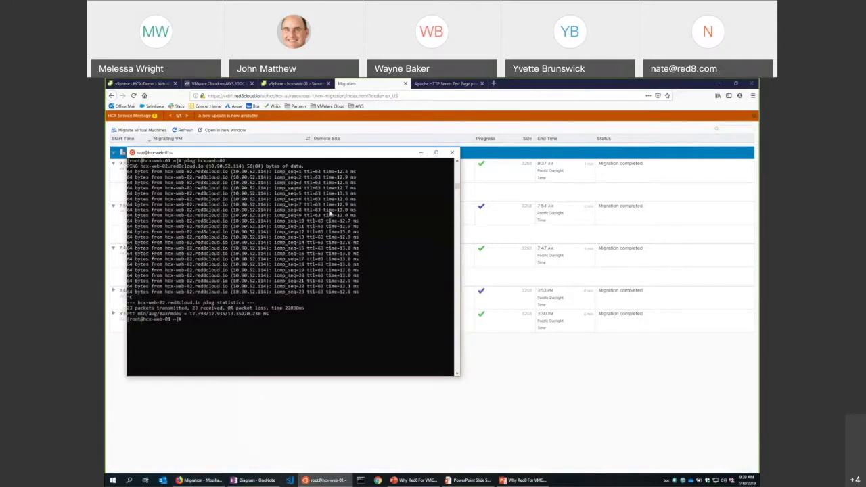
left_click_drag(353, 156, 380, 215)
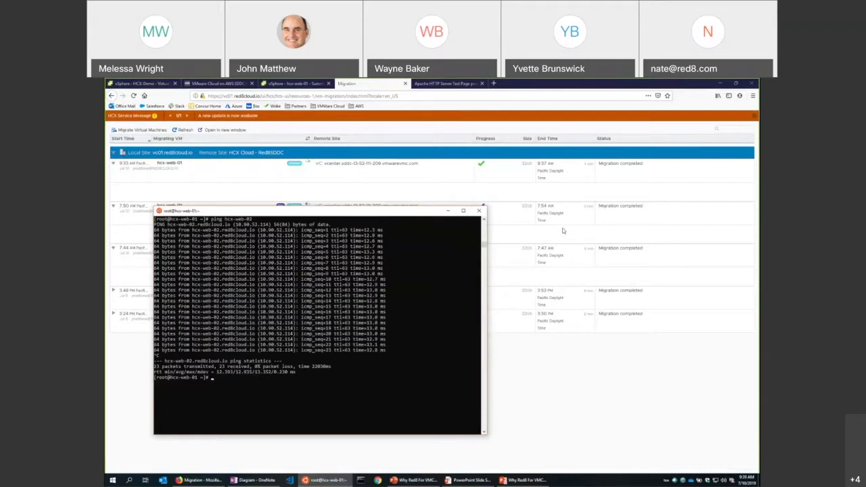
left_click_drag(278, 211, 446, 228)
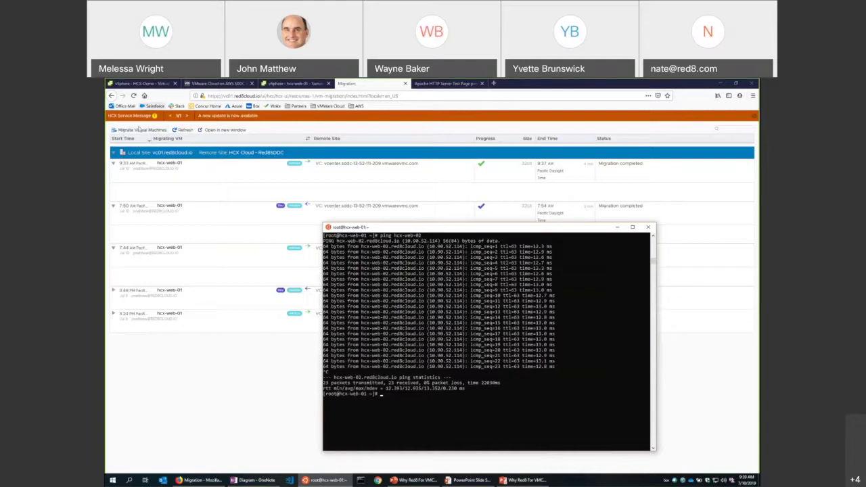
Set up a reverse migration from HCX Cloud - Red8SDDC, and select hcx-web-01 as the VM to migrate
left_click(139, 129)
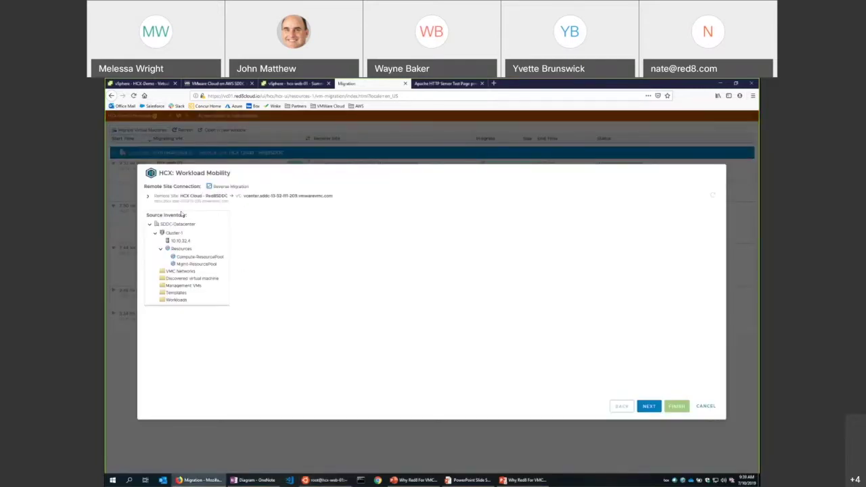
left_click(186, 264)
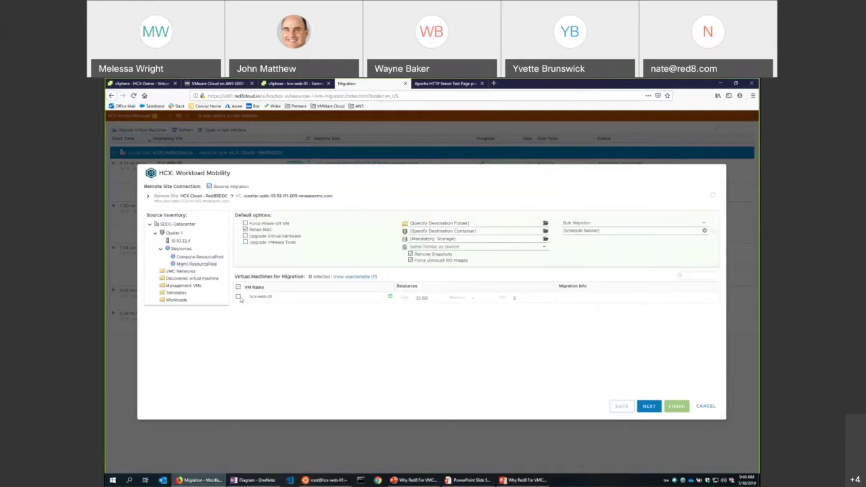
left_click(238, 297)
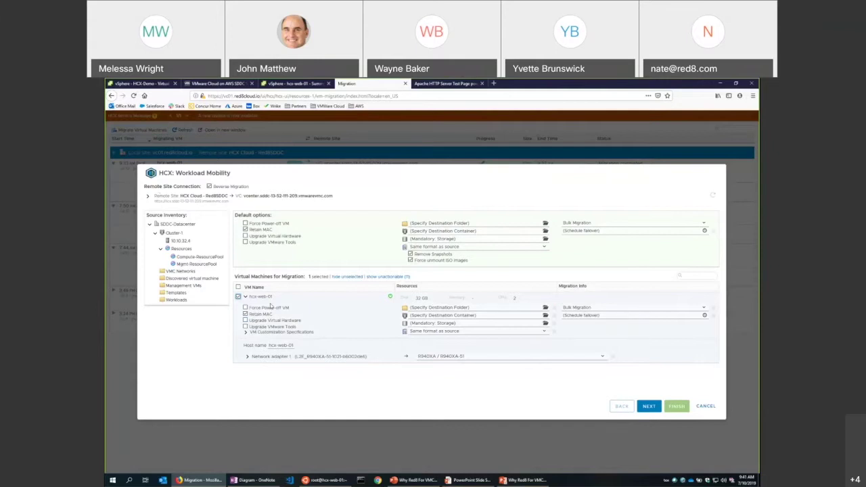
Set hcx-web-01's destination folder to HCX Demo and its destination container to the HCX-Demo resource pool under R940XA
left_click(440, 307)
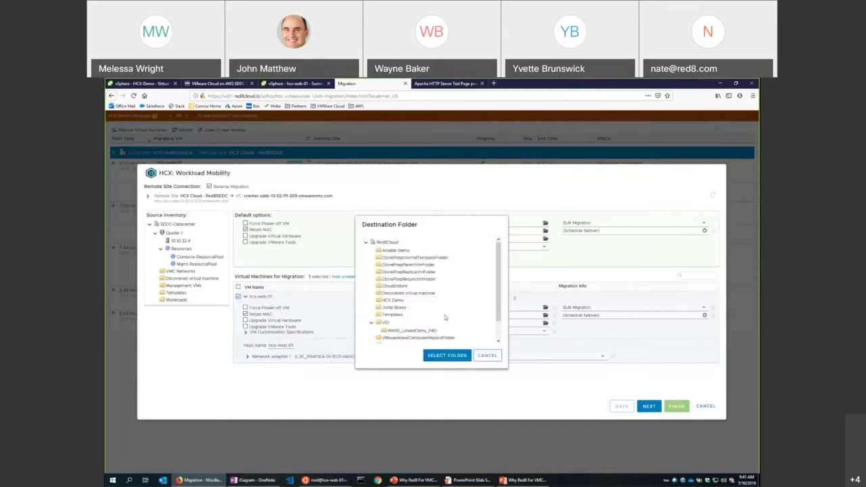
left_click(391, 300)
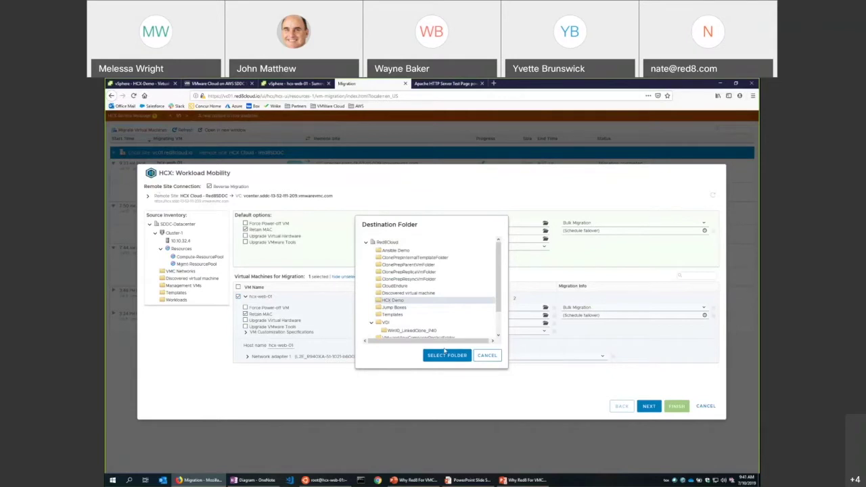
left_click(446, 355)
left_click(441, 317)
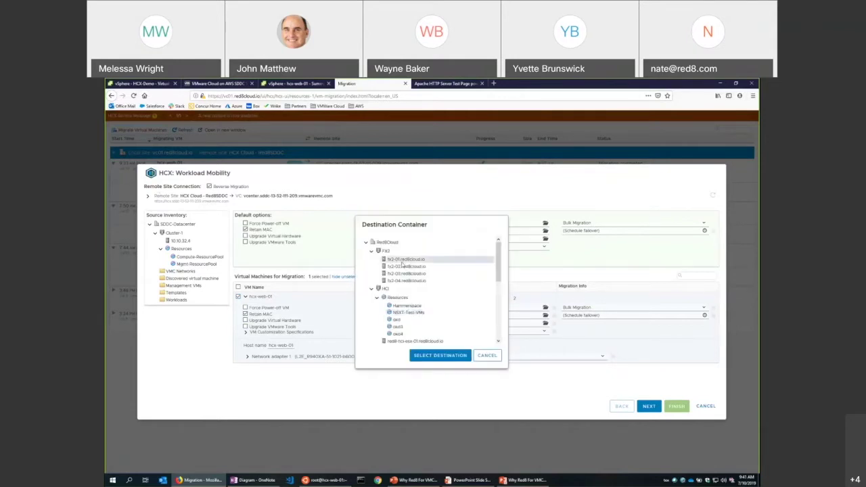
scroll(416, 313, "down", 2)
left_click(406, 318)
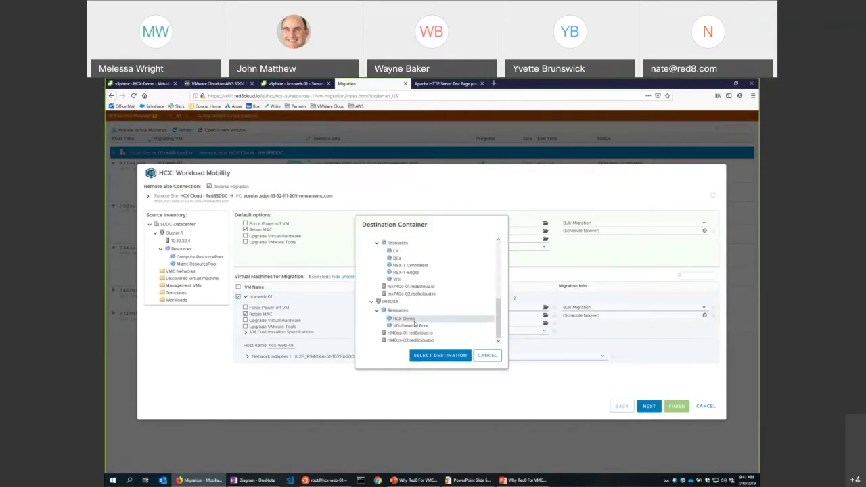
left_click(446, 355)
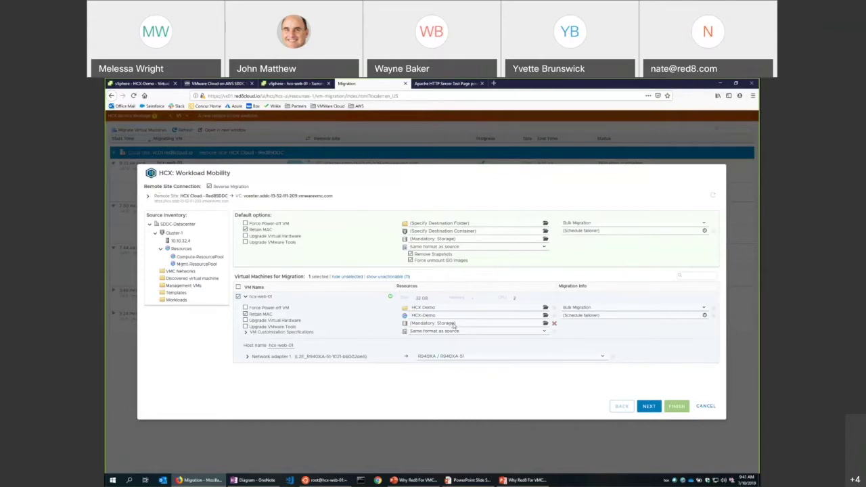
Set hcx-web-01's destination storage to the VDI_DS01 datastore
left_click(441, 323)
scroll(382, 316, "down", 5)
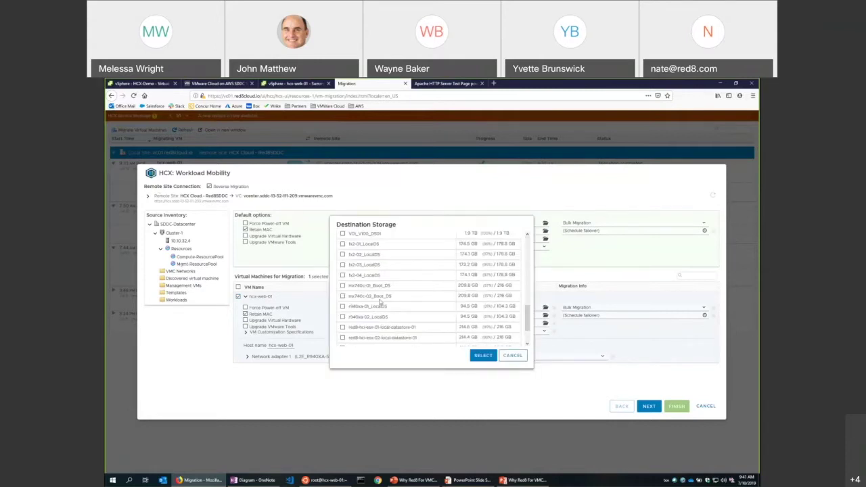
scroll(351, 339, "up", 5)
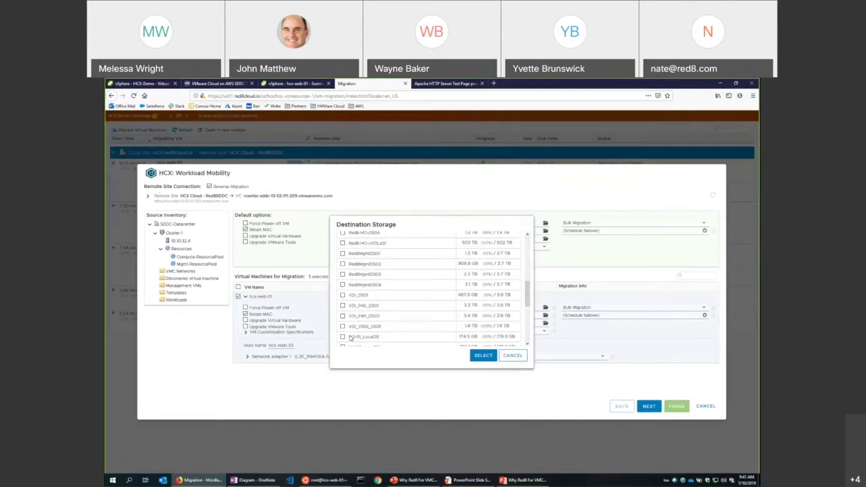
left_click(343, 295)
left_click(483, 355)
Set hcx-web-01's migration type to vMotion, then validate and start the reverse migration
left_click(576, 309)
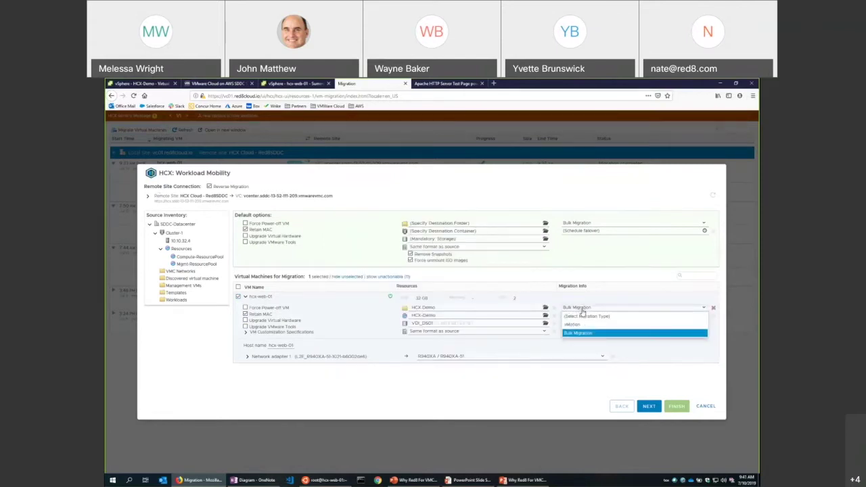
left_click(583, 327)
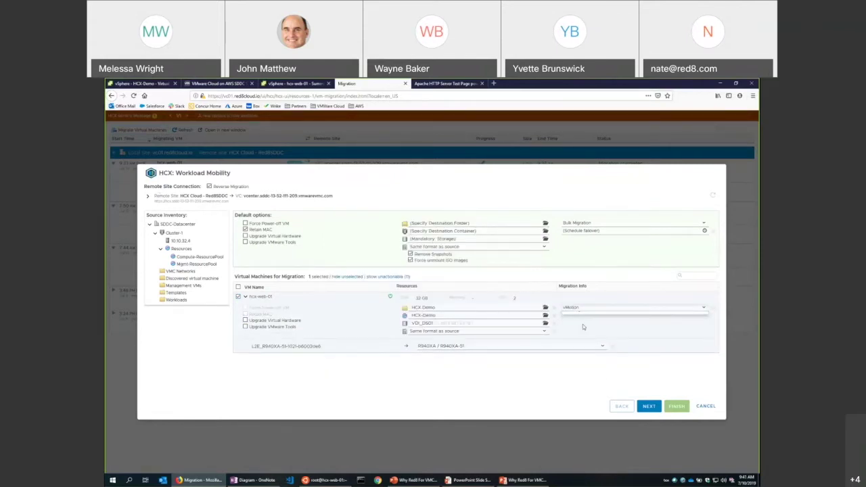
left_click(649, 406)
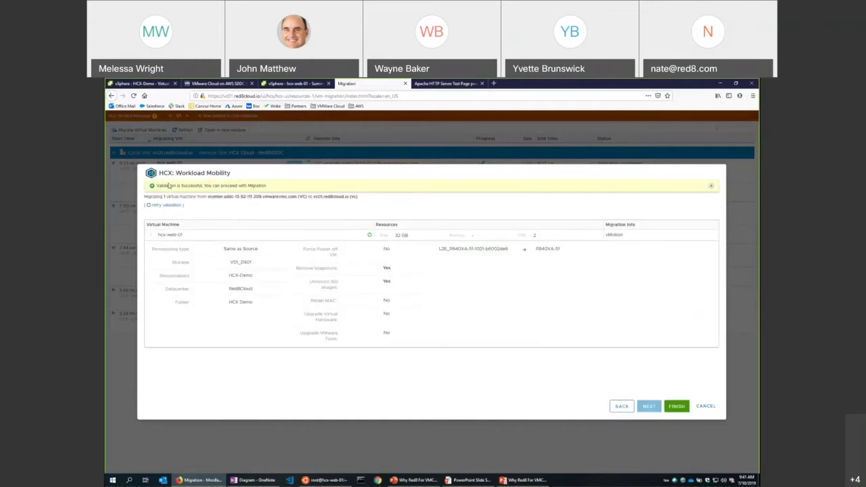
left_click(684, 408)
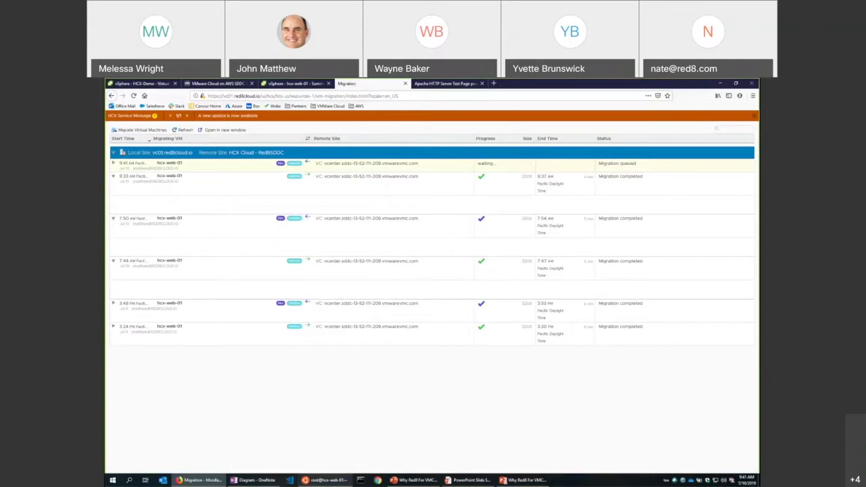
Rerun ping hcx-web-02 in the hcx-web-01 terminal, keeping the new migration's row uncovered
left_click(327, 480)
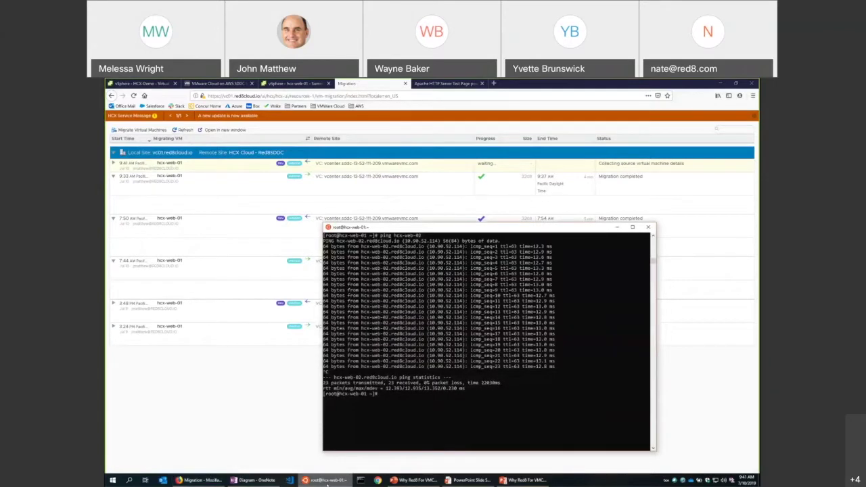
key("Up")
key("Return")
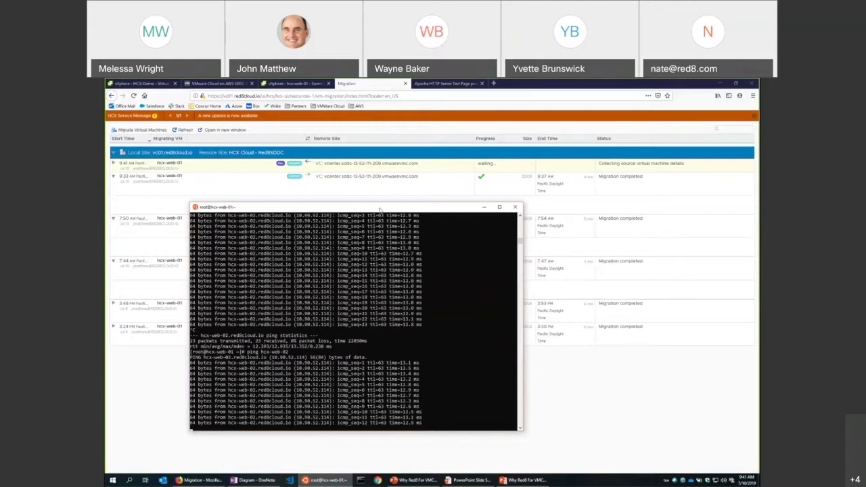
left_click_drag(378, 185, 378, 183)
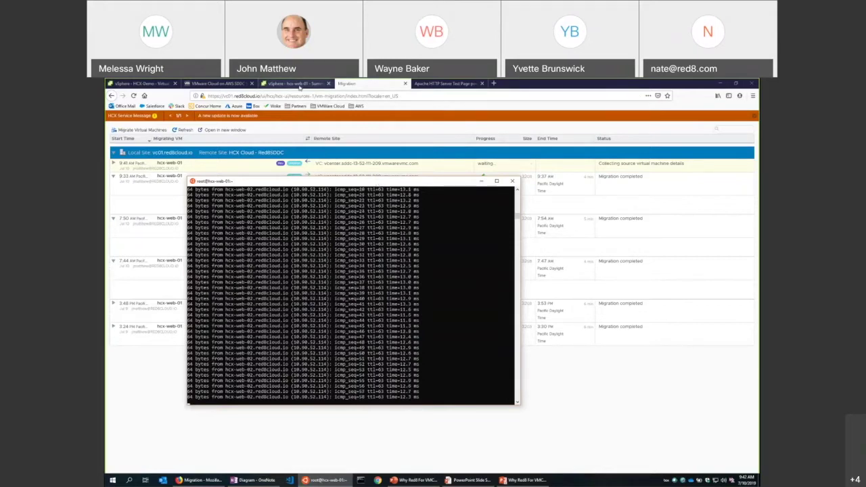
View hcx-web-01's summary in the SDDC vCenter and the Networking & Security overview of Red8SDDC
left_click(302, 84)
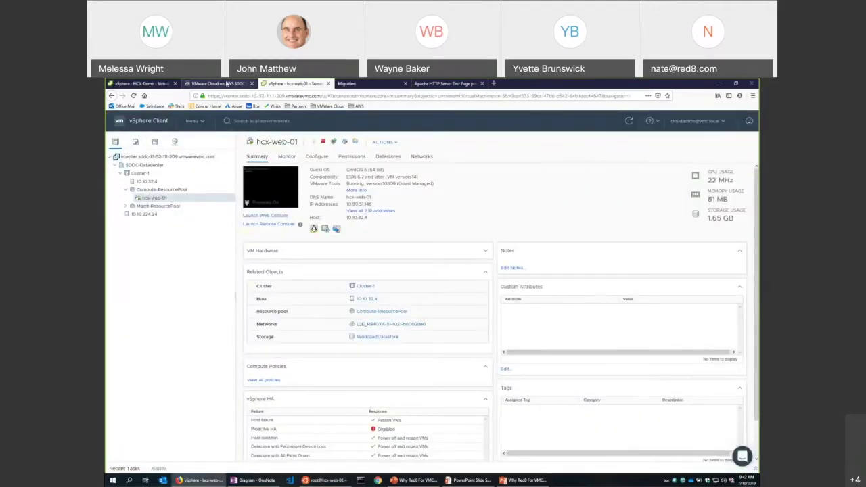
left_click(215, 83)
left_click(156, 212)
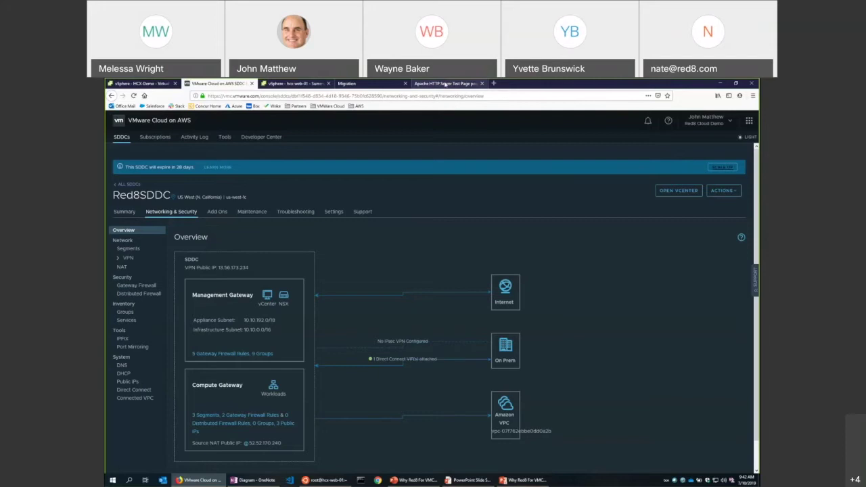
Bring the terminal with the running hcx-web-02 ping over the Red8SDDC overview to examine the replies
mouse_move(327, 481)
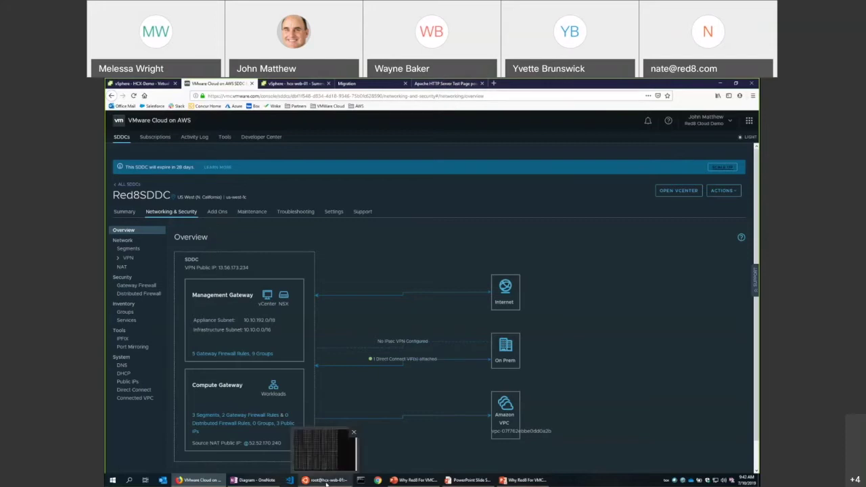
left_click(326, 481)
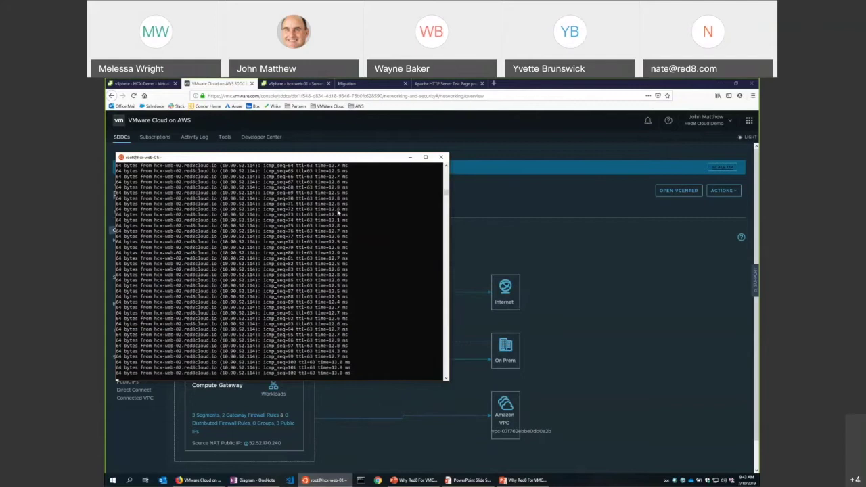
left_click_drag(314, 160, 349, 191)
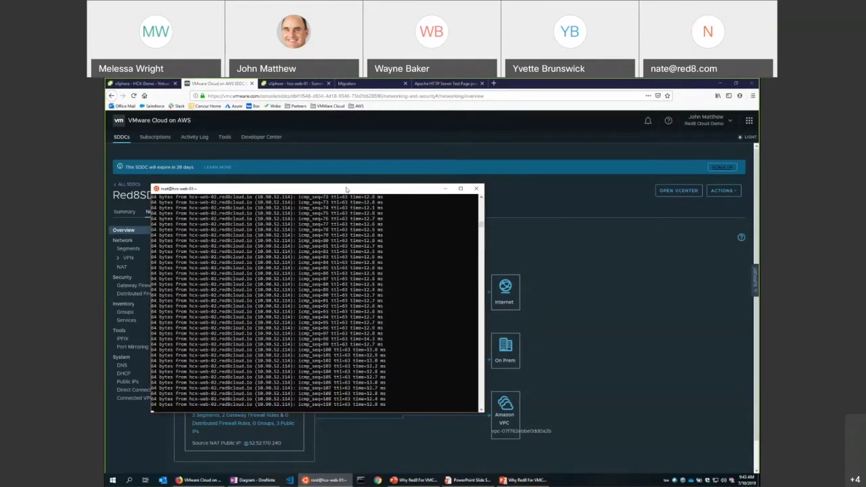
Return to the HCX migration list, and place the ping terminal below the hcx-web-01 reverse migration to monitor both
left_click(346, 83)
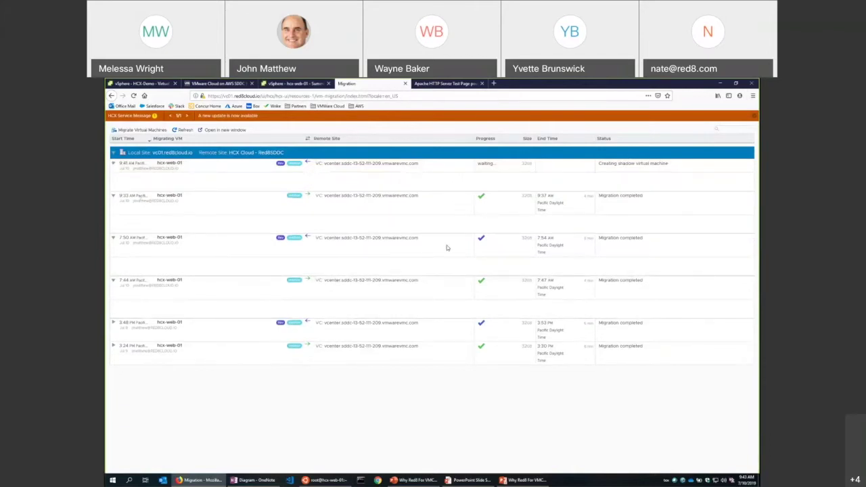
left_click(325, 479)
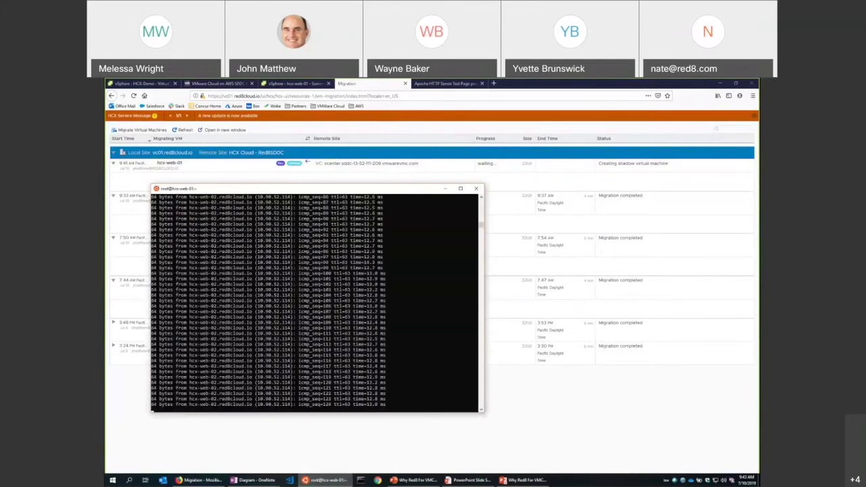
left_click_drag(270, 188, 251, 171)
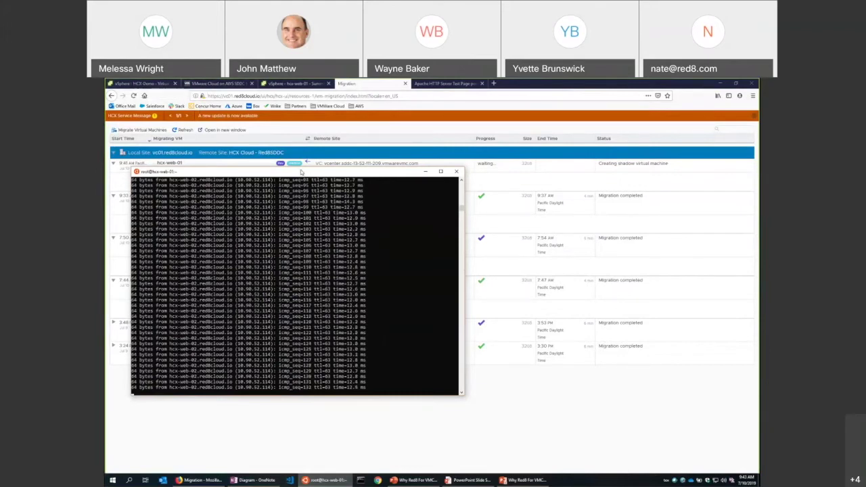
key("alt+Tab")
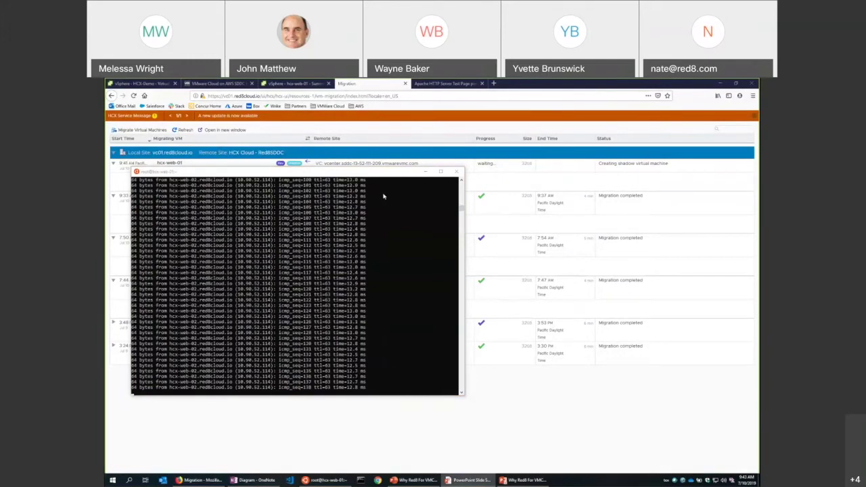
left_click_drag(345, 175, 370, 185)
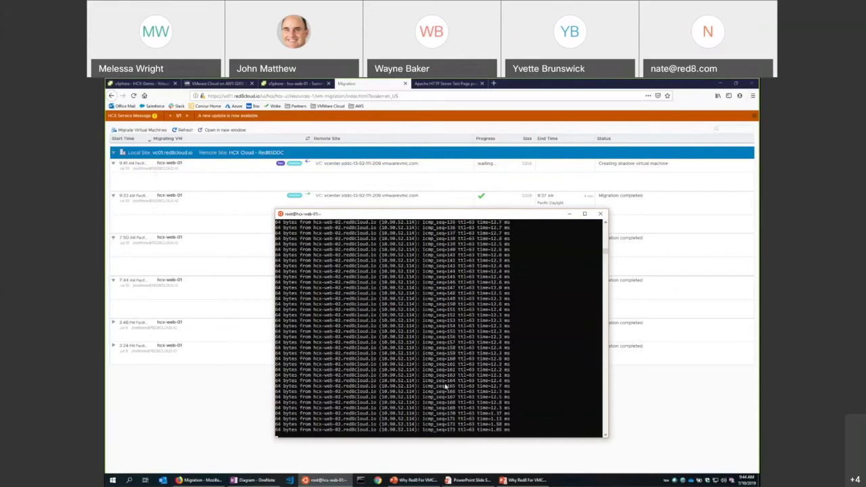
Stop the ping to hcx-web-02, and select the final replies together with the ping statistics in the terminal
left_click(422, 381)
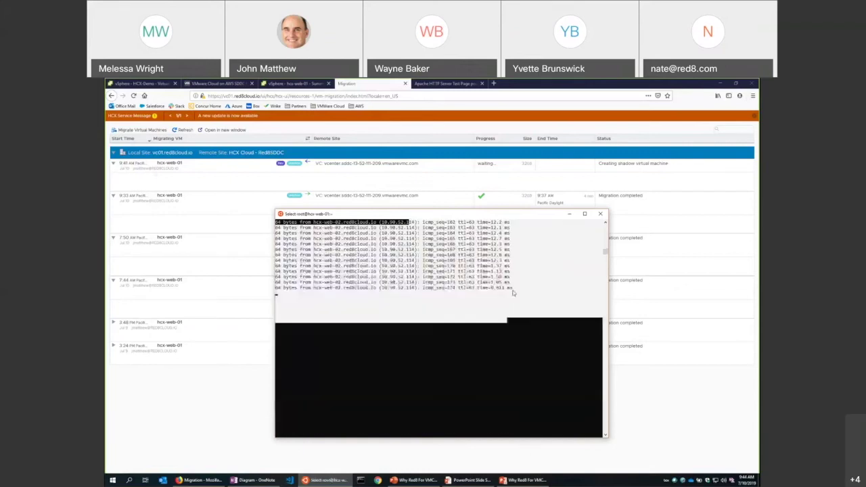
right_click(513, 285)
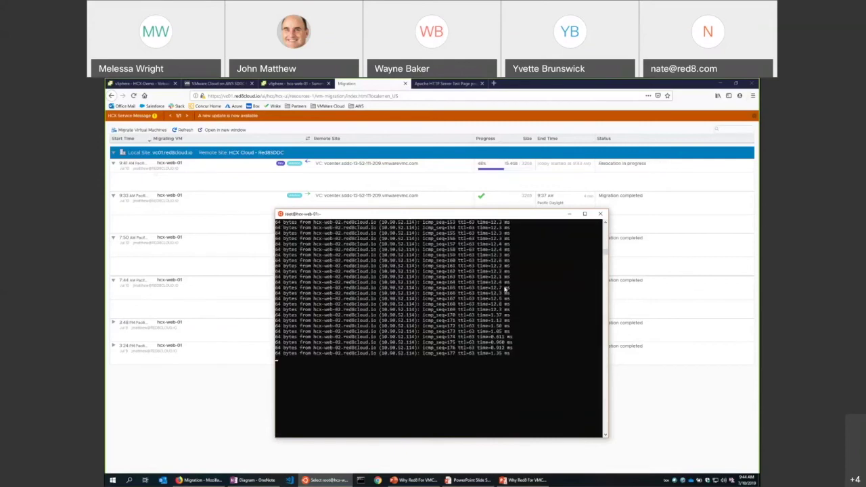
left_click(501, 366)
key("ctrl+c")
key("ctrl+c")
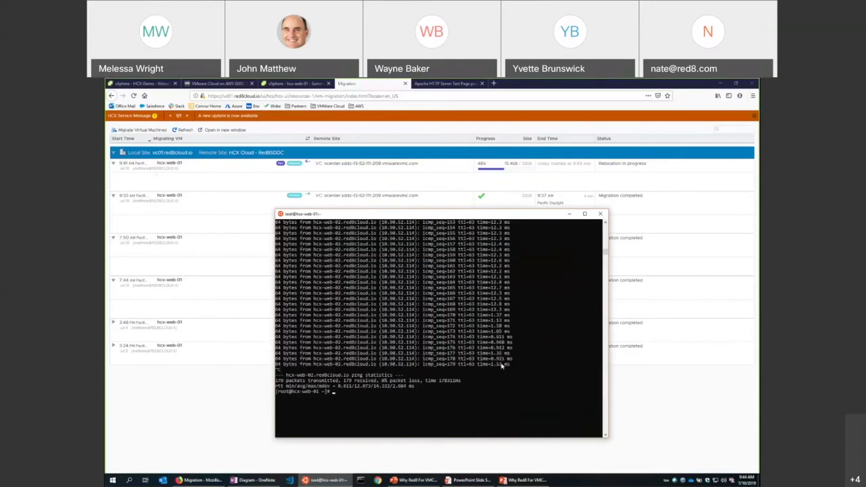
left_click_drag(331, 302, 533, 387)
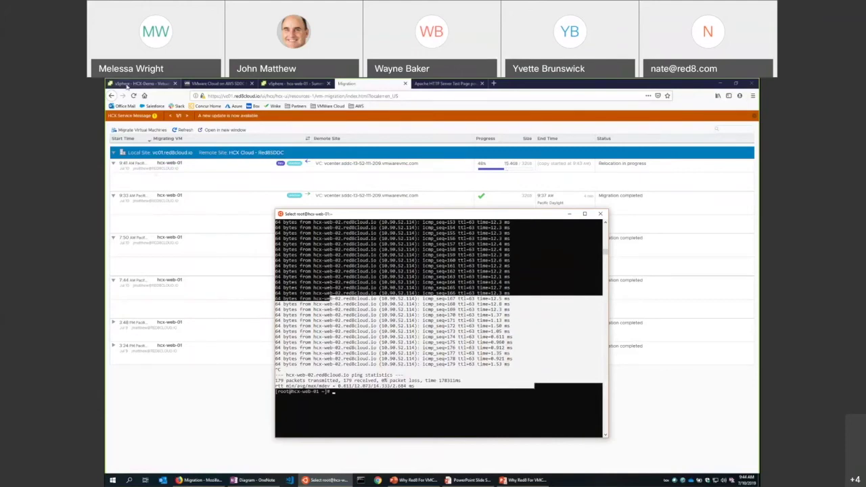
Show the list of VMs in the HCX-Demo resource pool of the on-premises vCenter
left_click(127, 85)
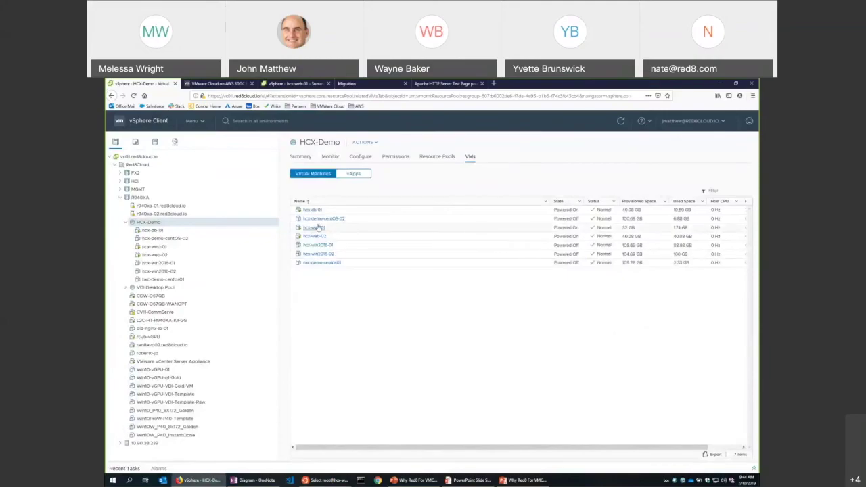